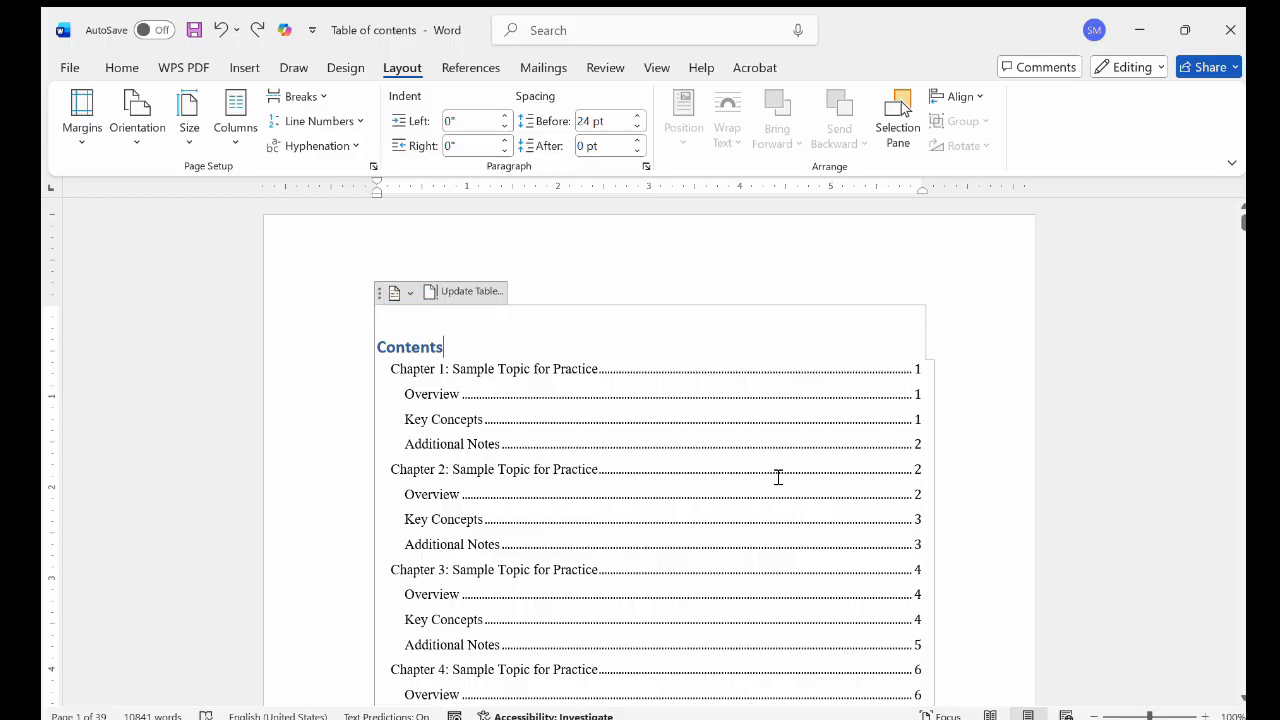
Step: Delete the existing table of contents from the start of the document
{"action": "scroll", "coordinate": [780, 470], "scroll_direction": "down", "scroll_amount": 5}
{"action": "scroll", "coordinate": [778, 477], "scroll_direction": "down", "scroll_amount": 20}
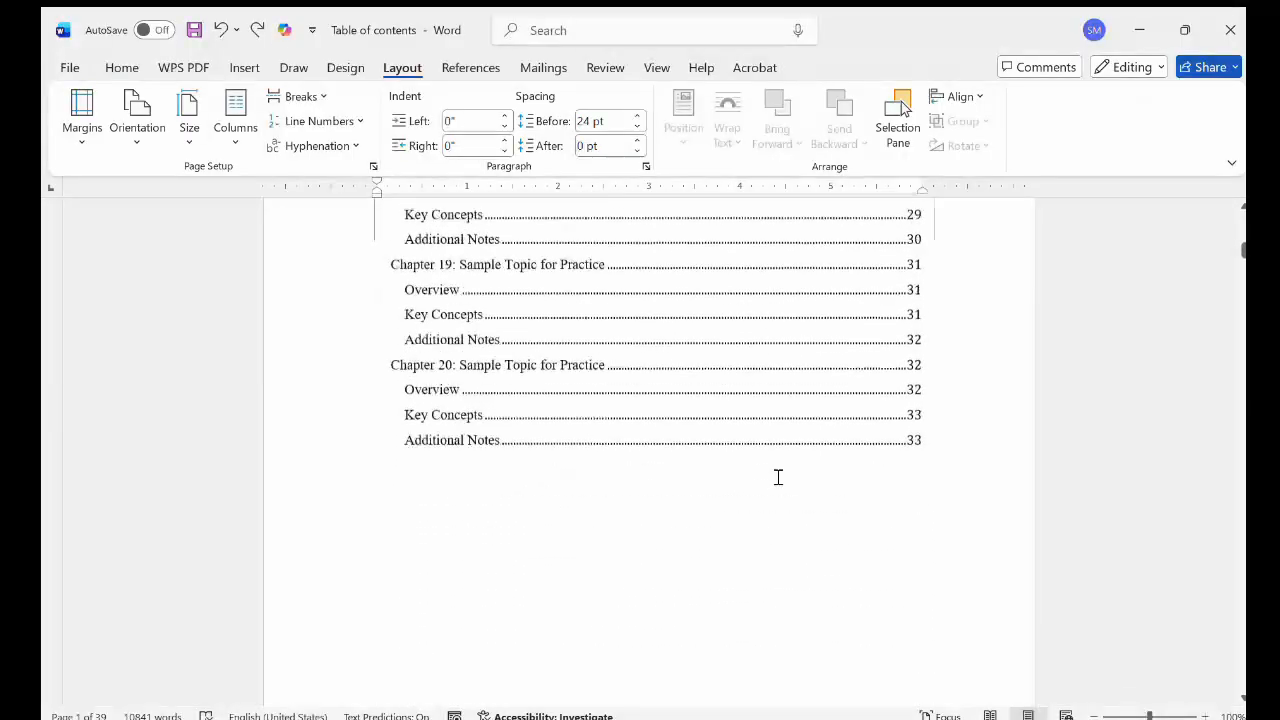
{"action": "scroll", "coordinate": [778, 477], "scroll_direction": "up", "scroll_amount": 6}
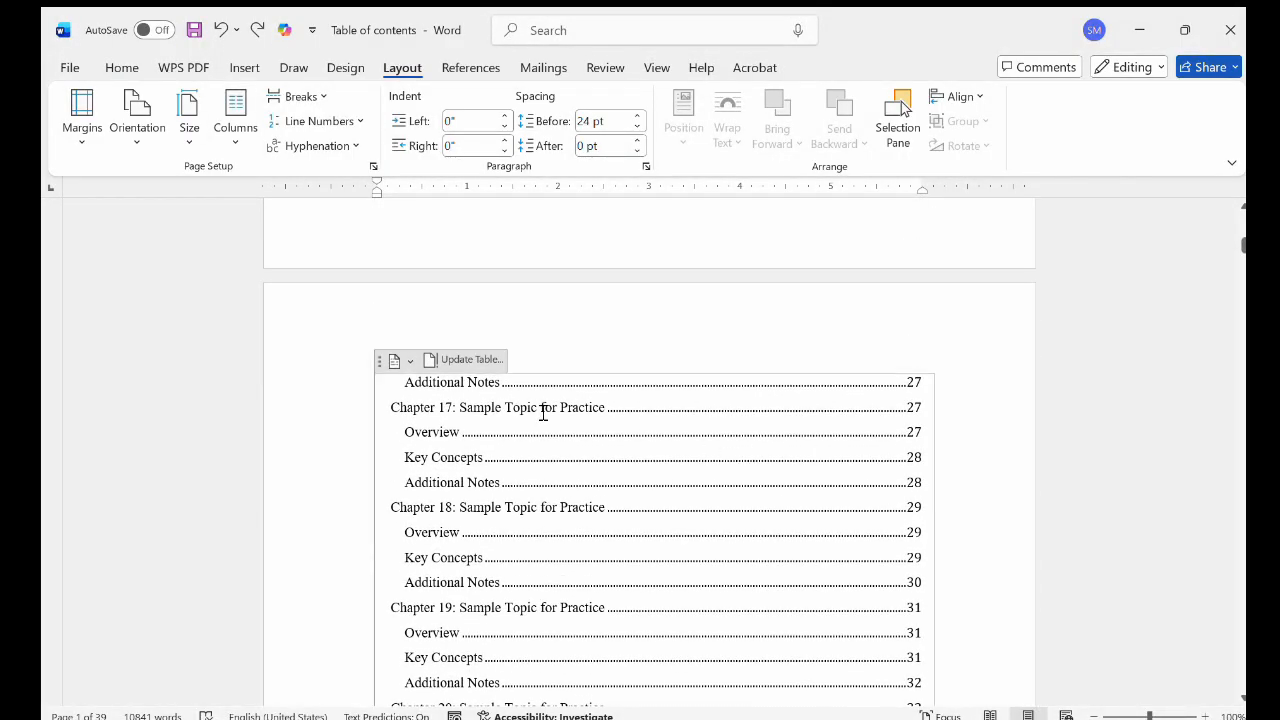
{"action": "left_click", "coordinate": [527, 424]}
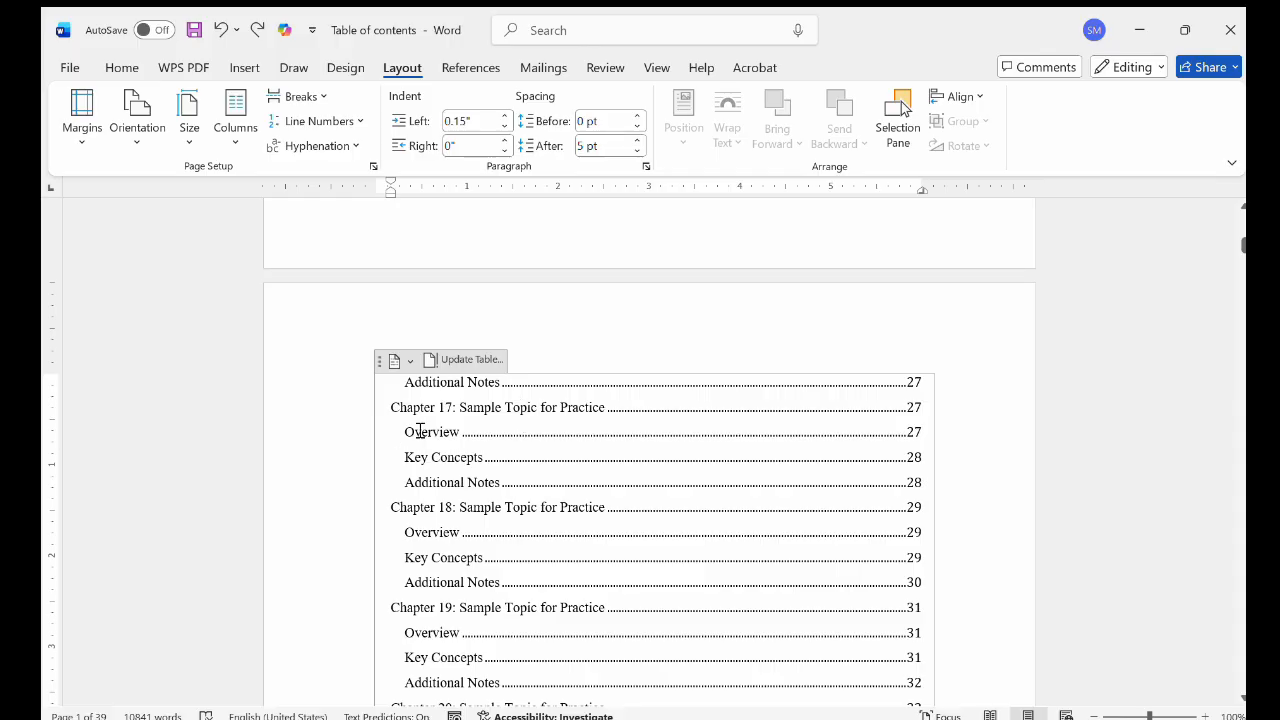
{"action": "key", "text": "ctrl+shift+End"}
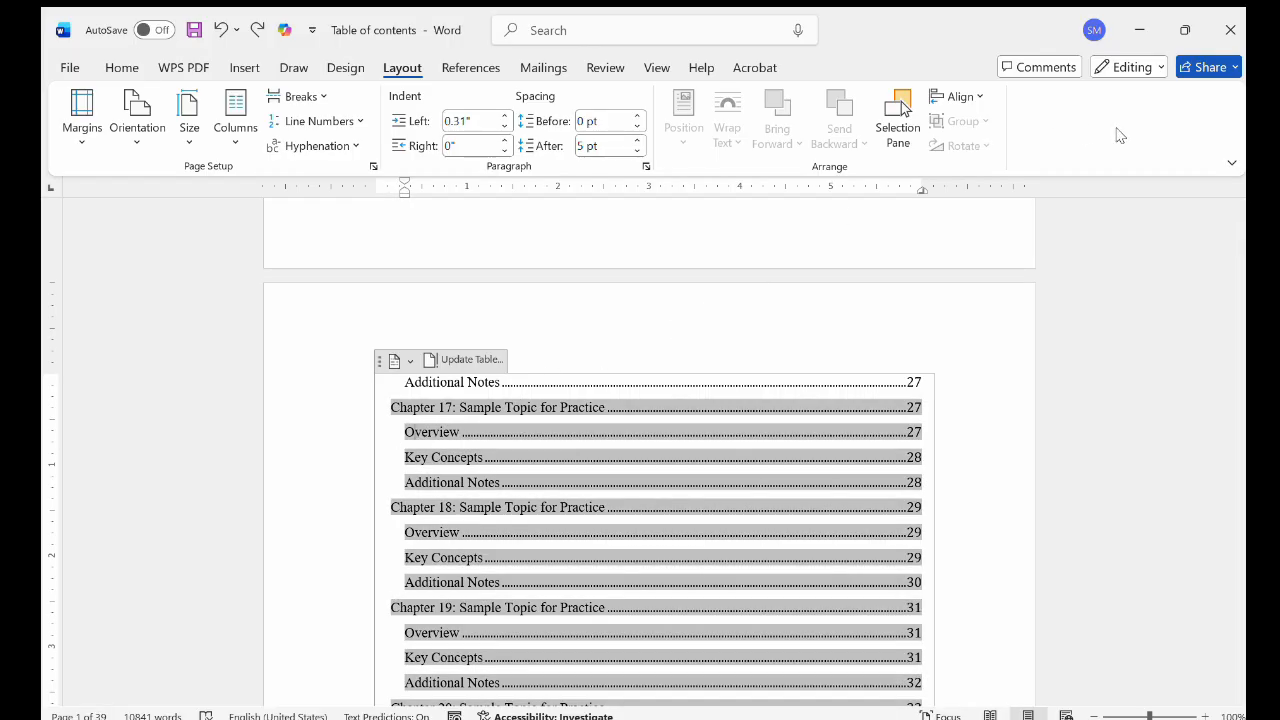
{"action": "key", "text": "Delete"}
Step: Apply the Heading 1 style to the "Chapter 1: Sample Topic for Practice" title
{"action": "left_click", "coordinate": [525, 418]}
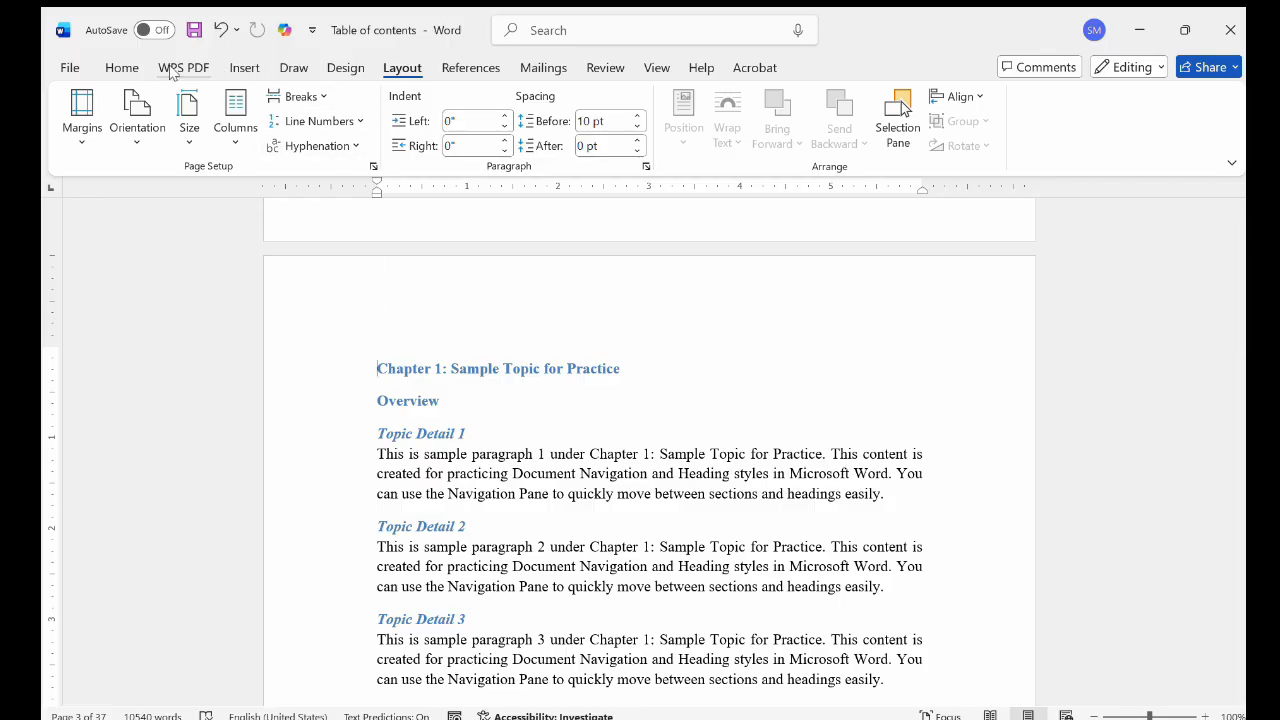
{"action": "left_click", "coordinate": [124, 68]}
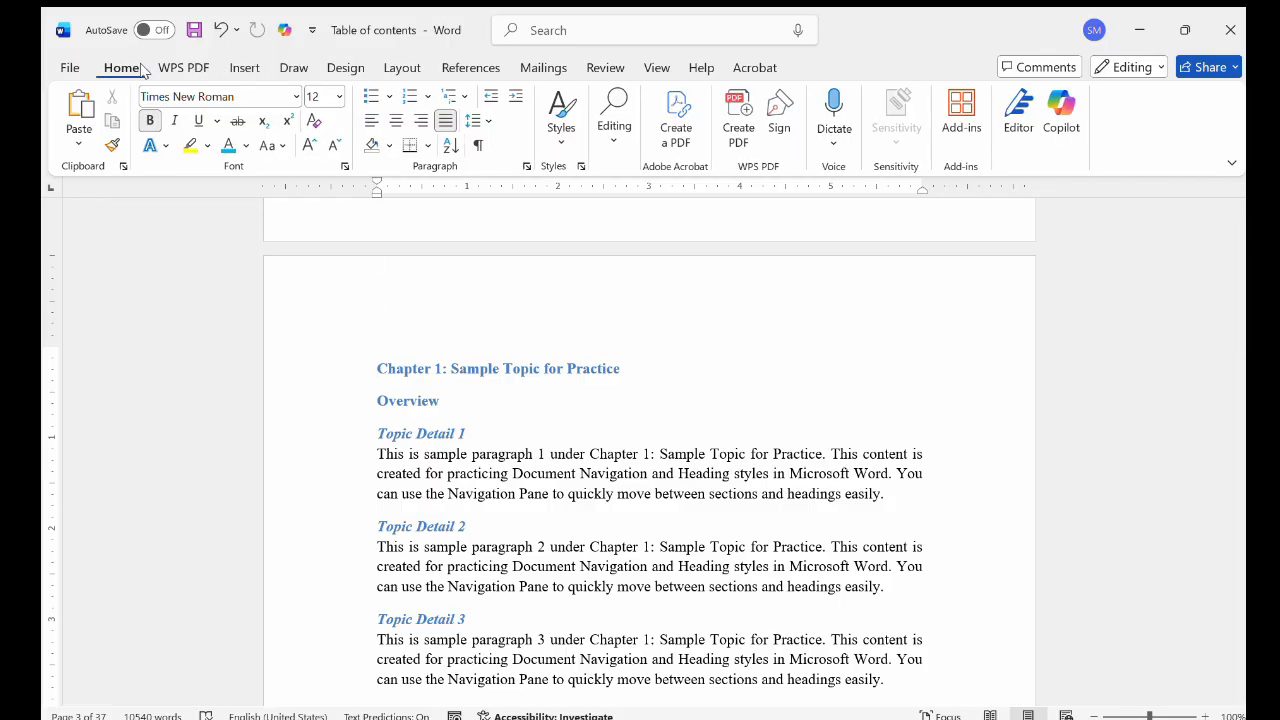
{"action": "left_click", "coordinate": [556, 138]}
{"action": "left_click", "coordinate": [800, 176]}
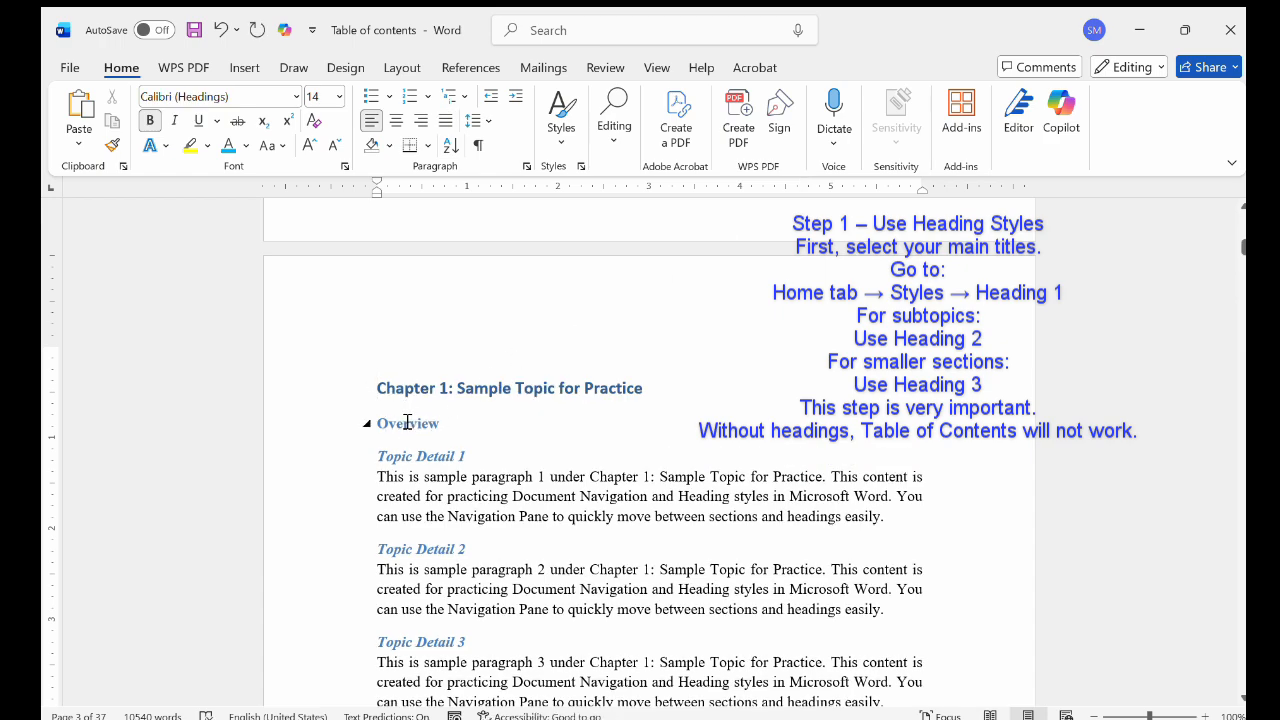
Step: Apply the Heading 2 style to the "Overview" and "Topic Detail 1" headings under Chapter 1
{"action": "left_click", "coordinate": [404, 426]}
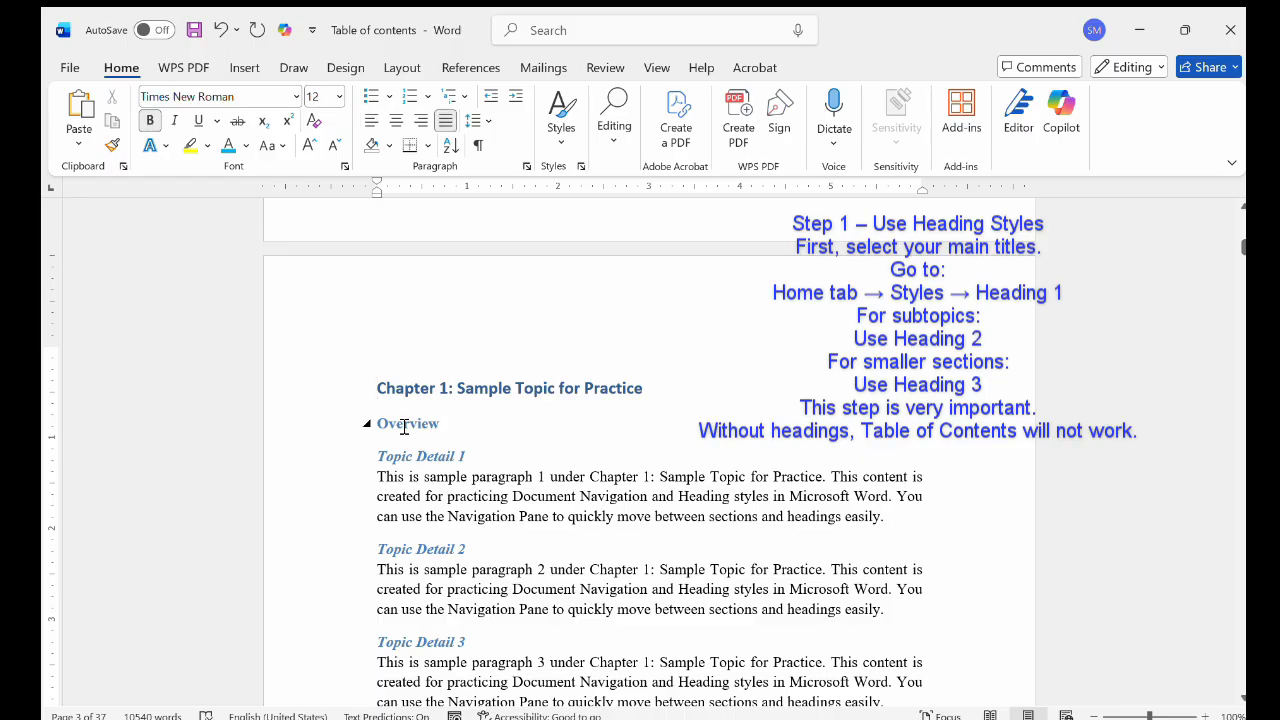
{"action": "left_click", "coordinate": [558, 135]}
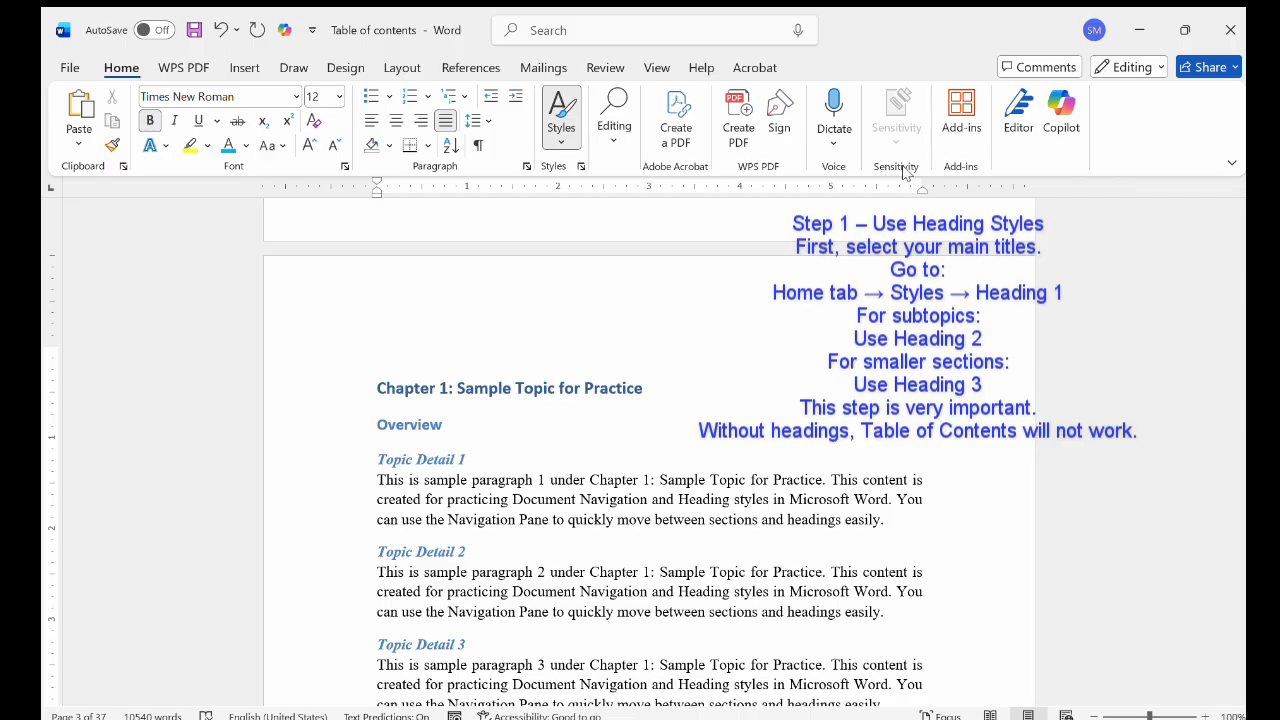
{"action": "left_click", "coordinate": [410, 456]}
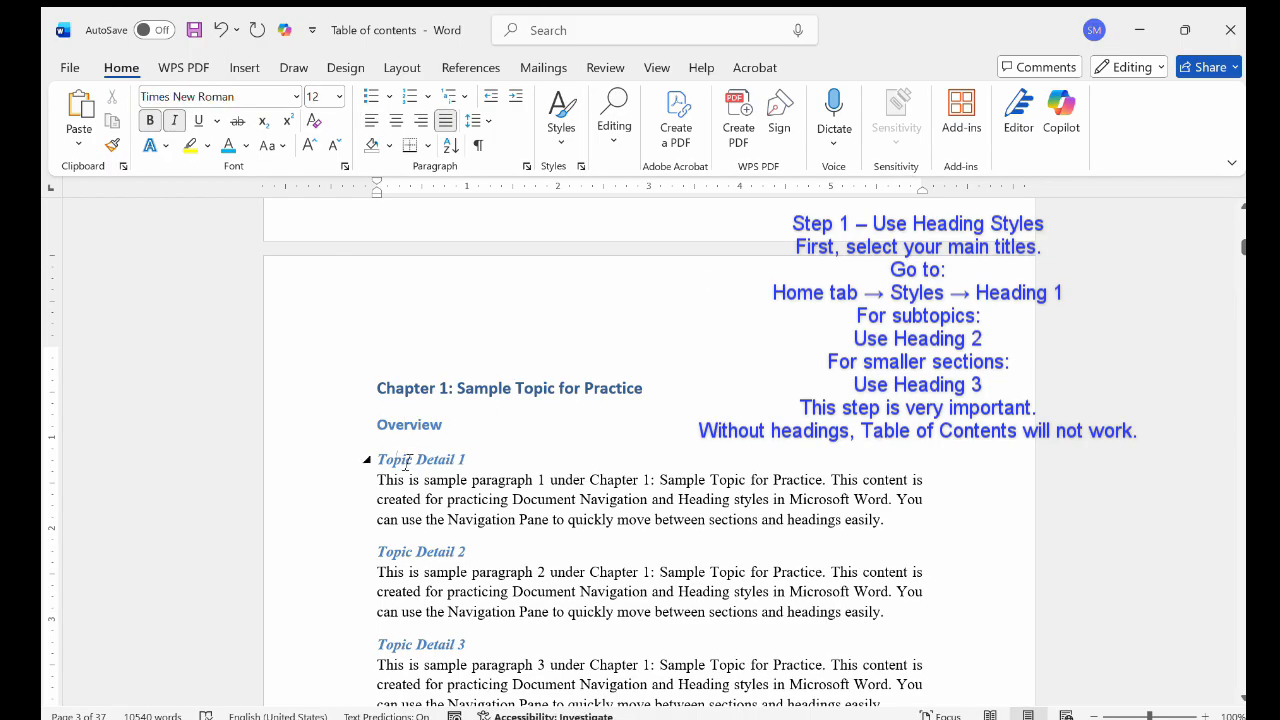
{"action": "left_click", "coordinate": [561, 134]}
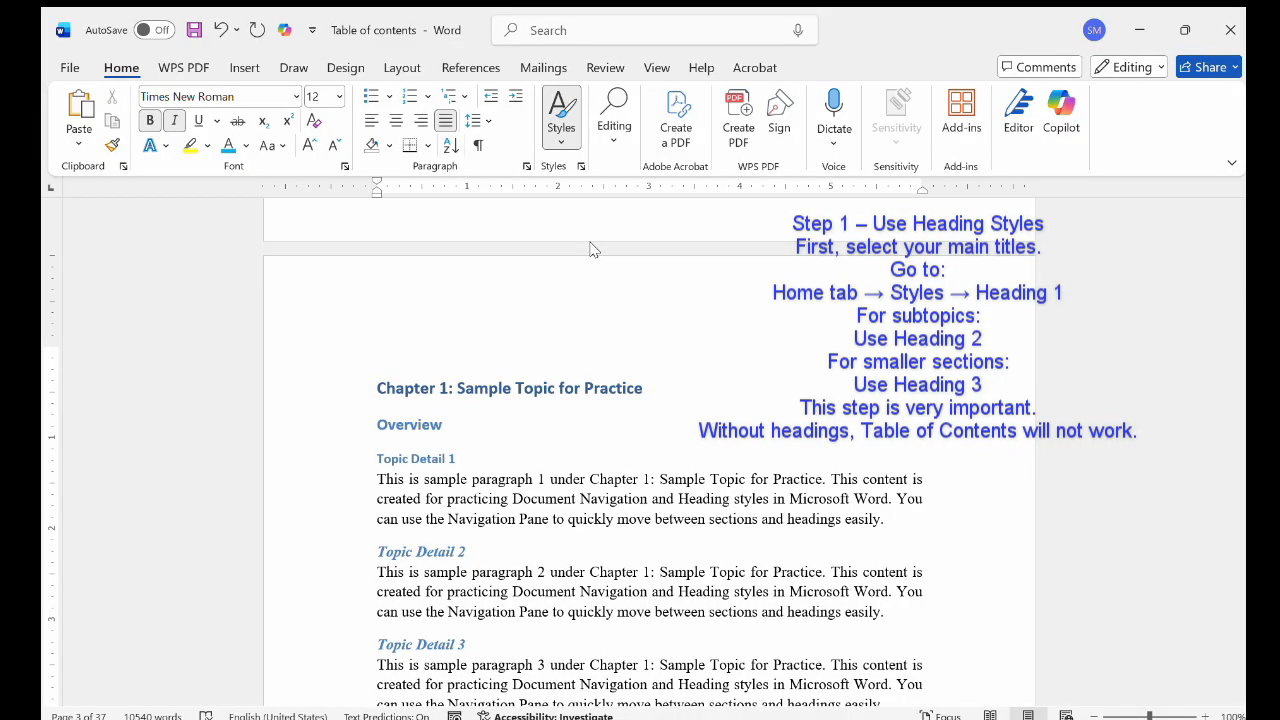
{"action": "left_click", "coordinate": [920, 172]}
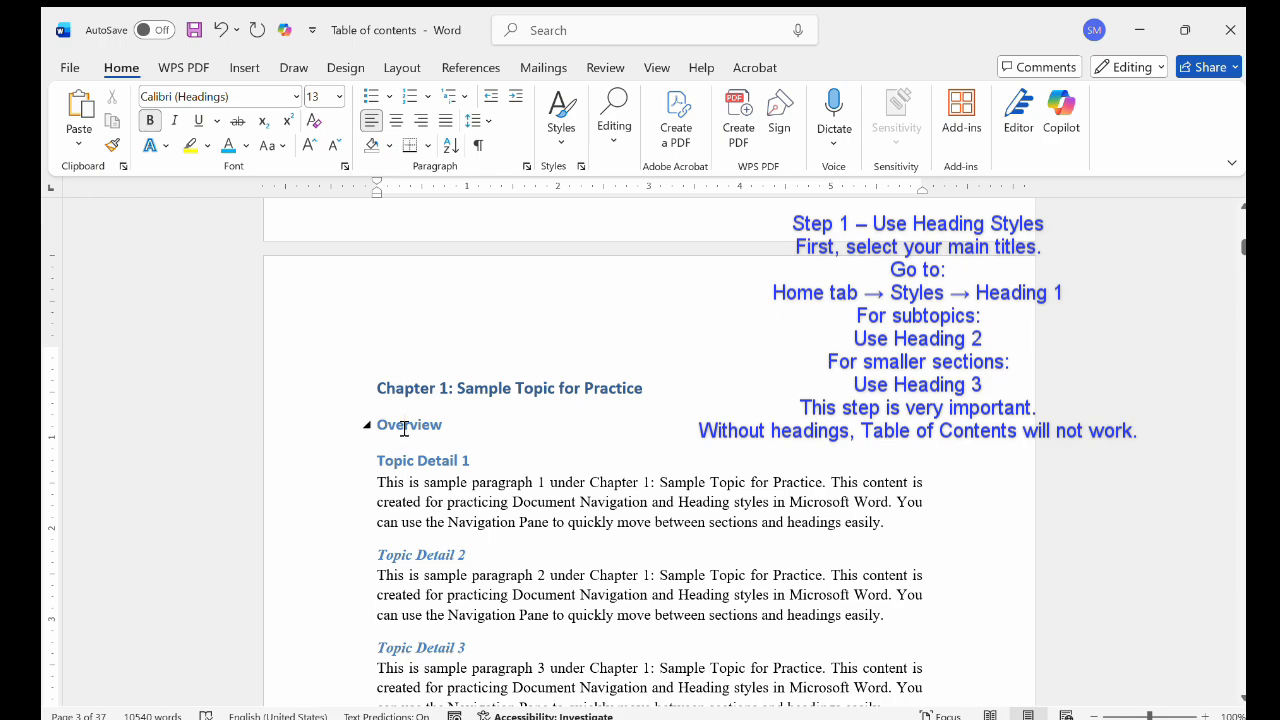
{"action": "left_click", "coordinate": [404, 426]}
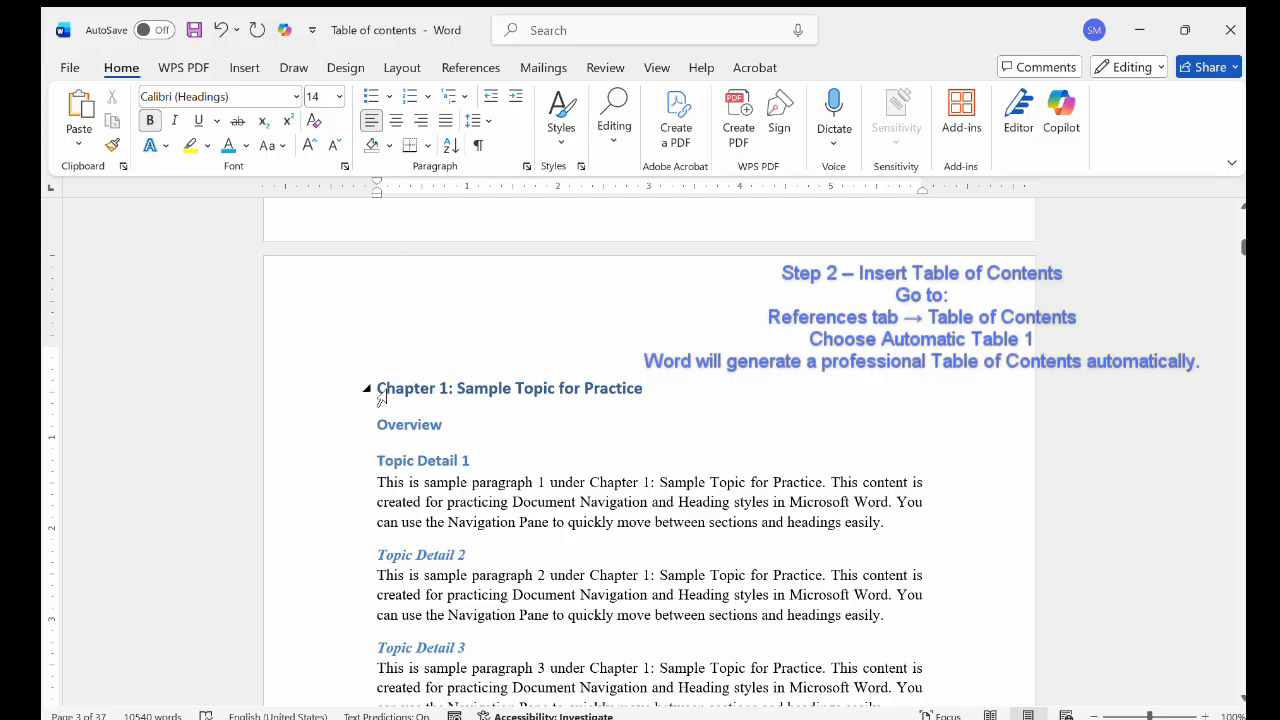
Step: Insert an automatic table of contents titled "Contents" before the Chapter 1 title and review its entries
{"action": "left_click", "coordinate": [482, 68]}
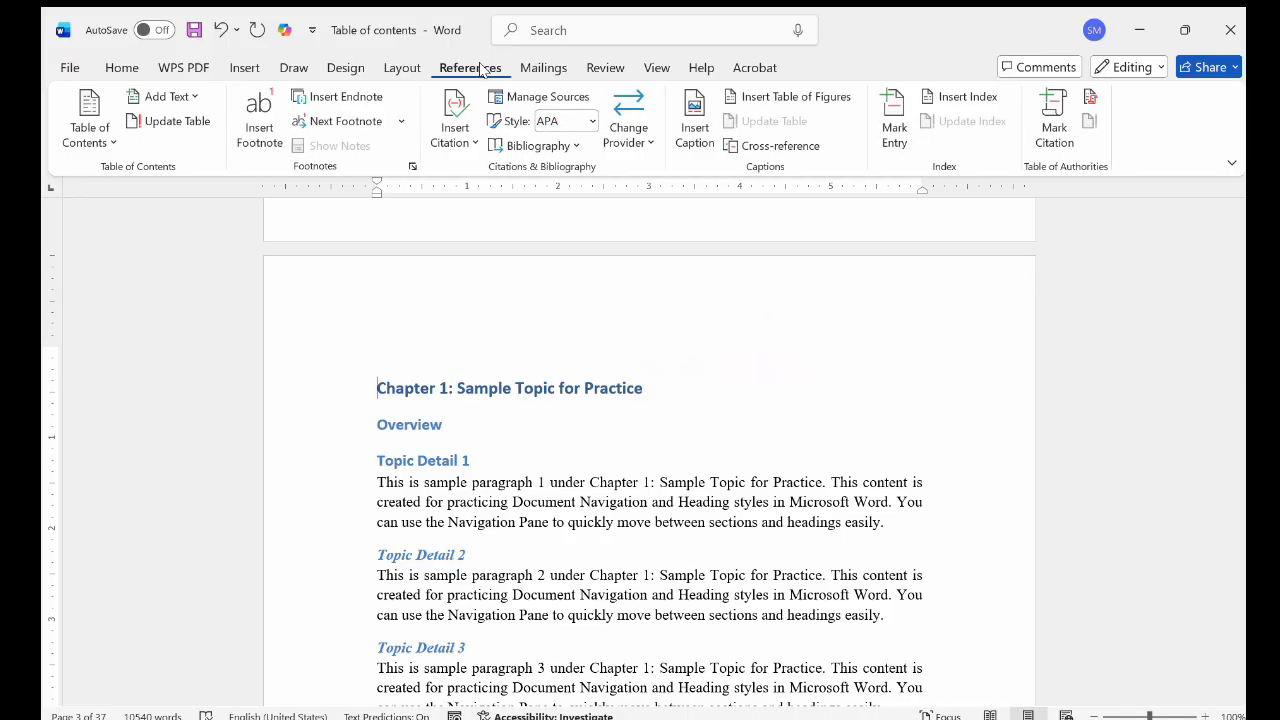
{"action": "left_click", "coordinate": [89, 134]}
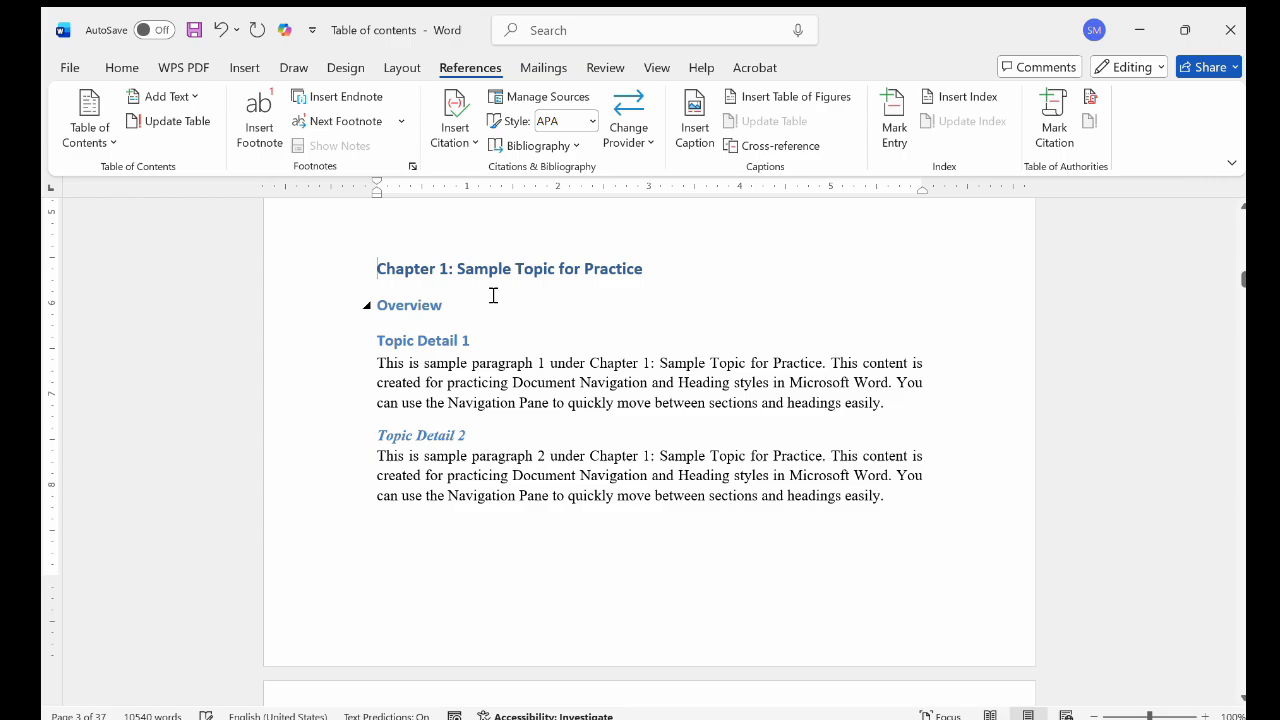
{"action": "scroll", "coordinate": [491, 294], "scroll_direction": "up", "scroll_amount": 10}
{"action": "scroll", "coordinate": [518, 517], "scroll_direction": "down", "scroll_amount": 7}
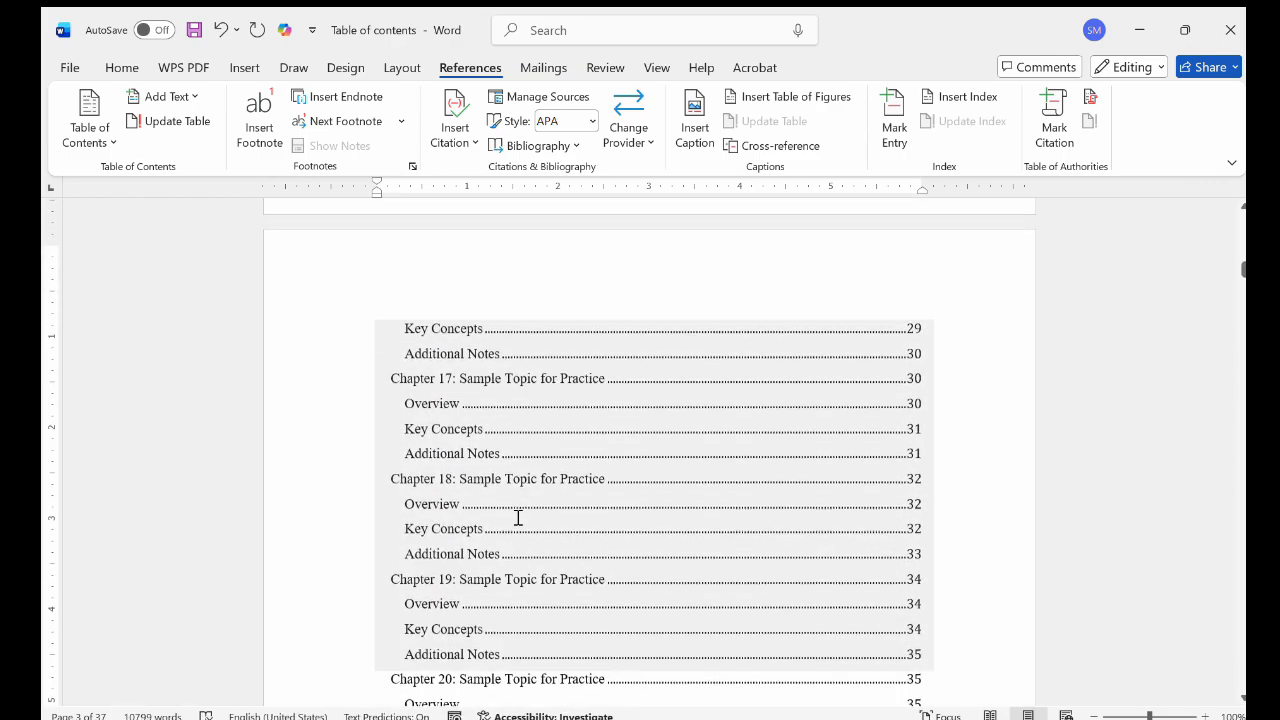
{"action": "scroll", "coordinate": [518, 517], "scroll_direction": "up", "scroll_amount": 3}
{"action": "scroll", "coordinate": [518, 517], "scroll_direction": "up", "scroll_amount": 10}
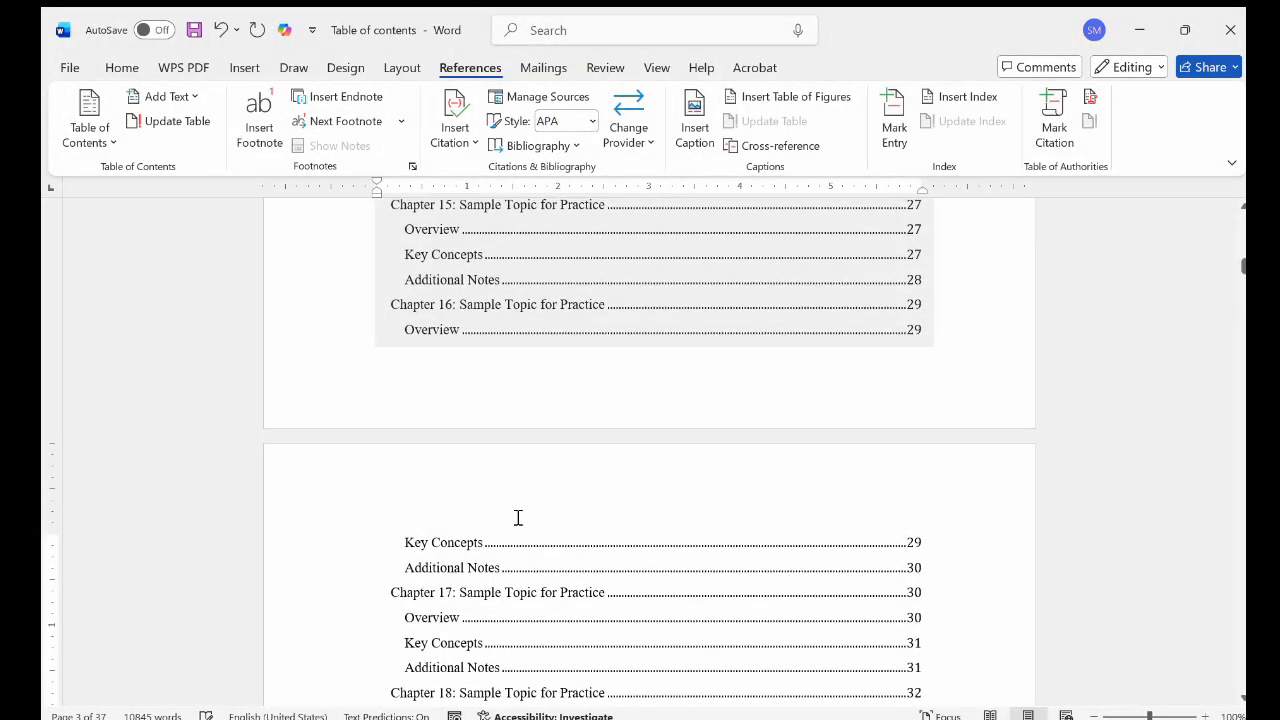
{"action": "scroll", "coordinate": [518, 517], "scroll_direction": "up", "scroll_amount": 10}
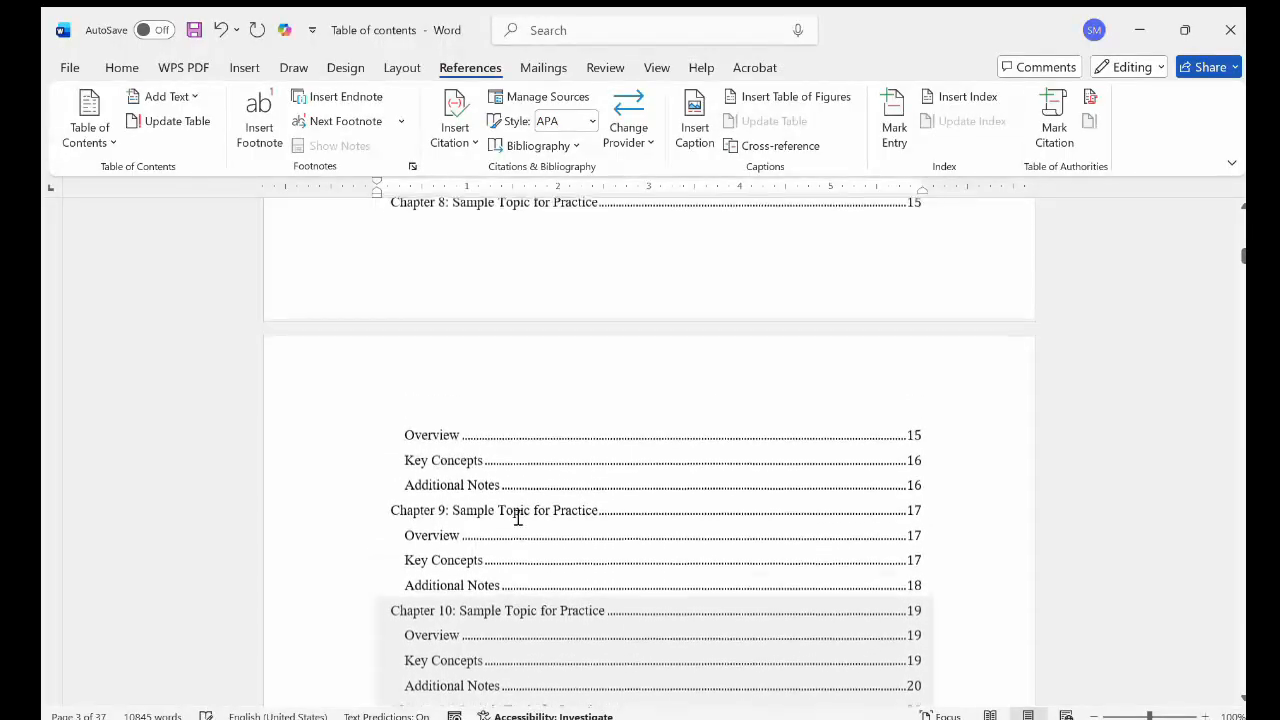
{"action": "scroll", "coordinate": [518, 517], "scroll_direction": "up", "scroll_amount": 10}
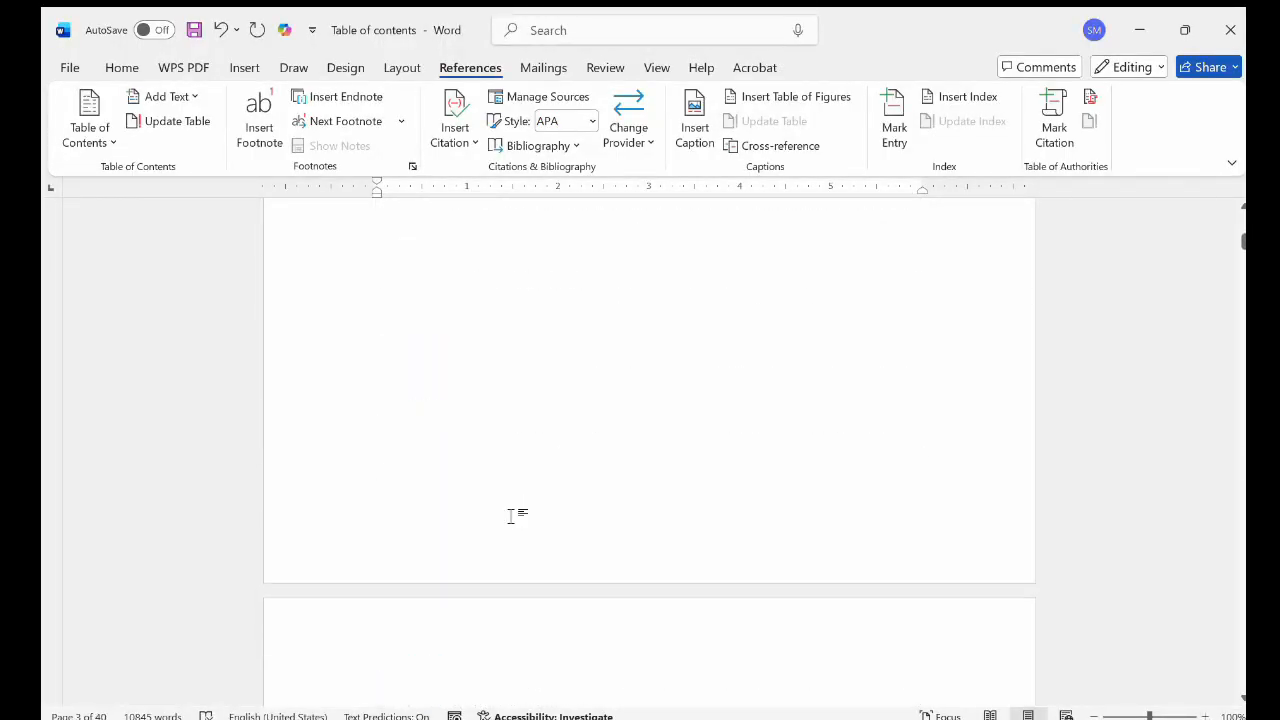
{"action": "scroll", "coordinate": [626, 346], "scroll_direction": "down", "scroll_amount": 5}
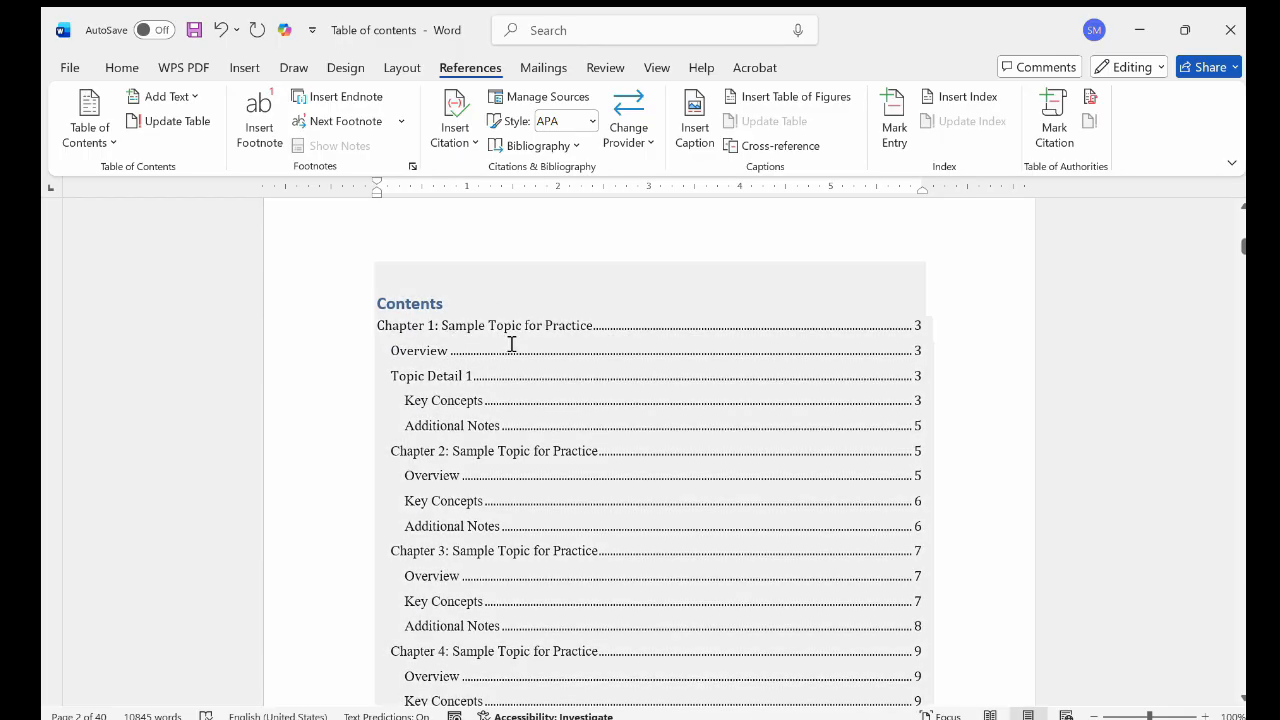
Step: Show the Navigation Pane and review its heading list and the table of contents entries down to Chapter 20
{"action": "left_click", "coordinate": [653, 68]}
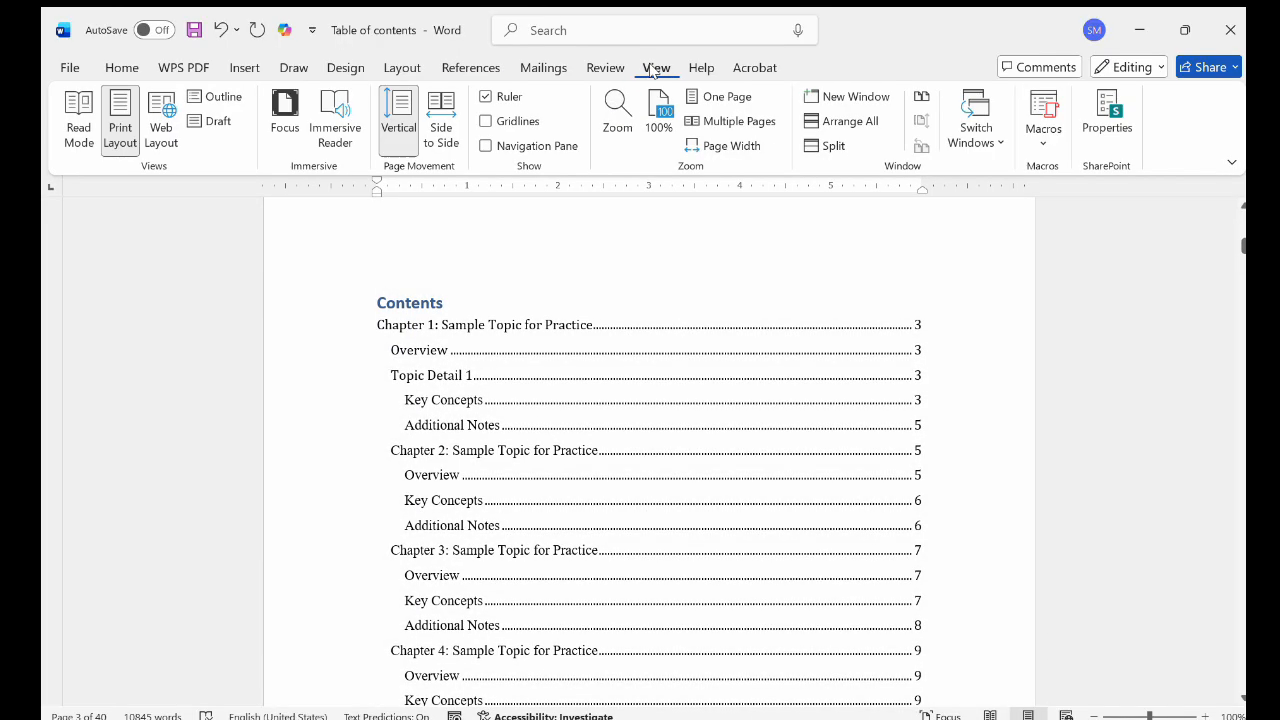
{"action": "left_click", "coordinate": [486, 145]}
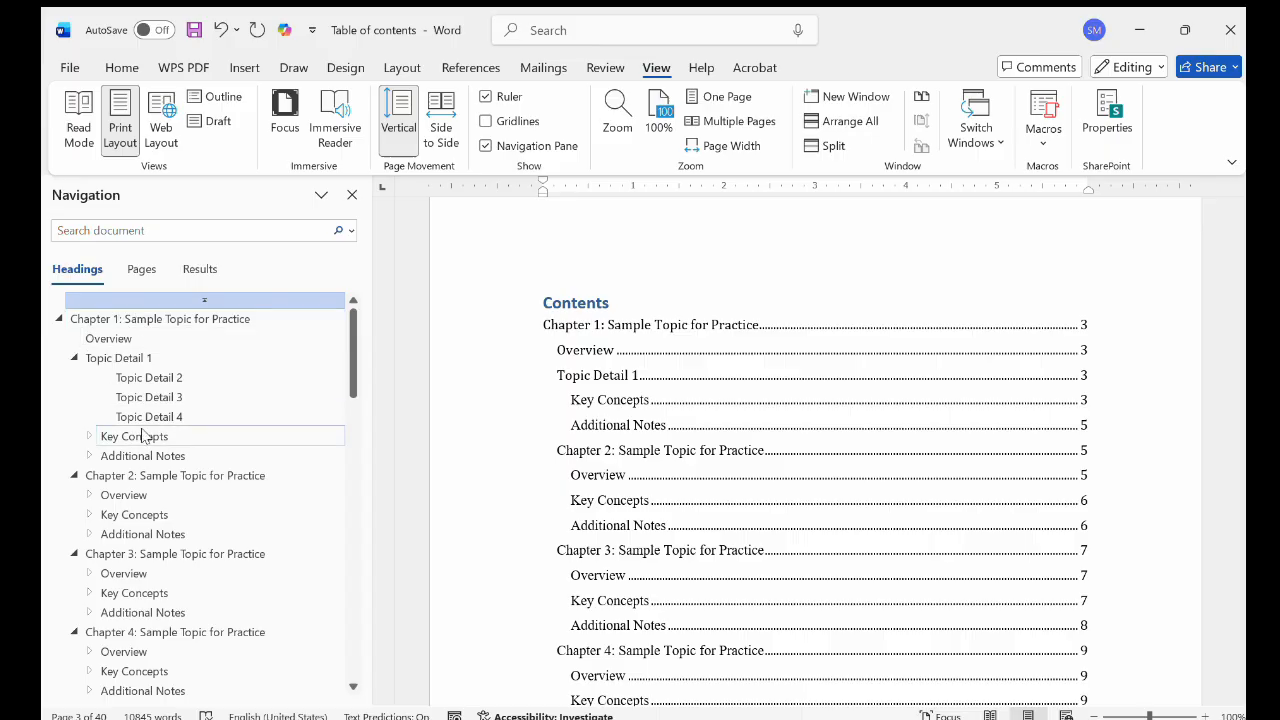
{"action": "scroll", "coordinate": [143, 436], "scroll_direction": "down", "scroll_amount": 13}
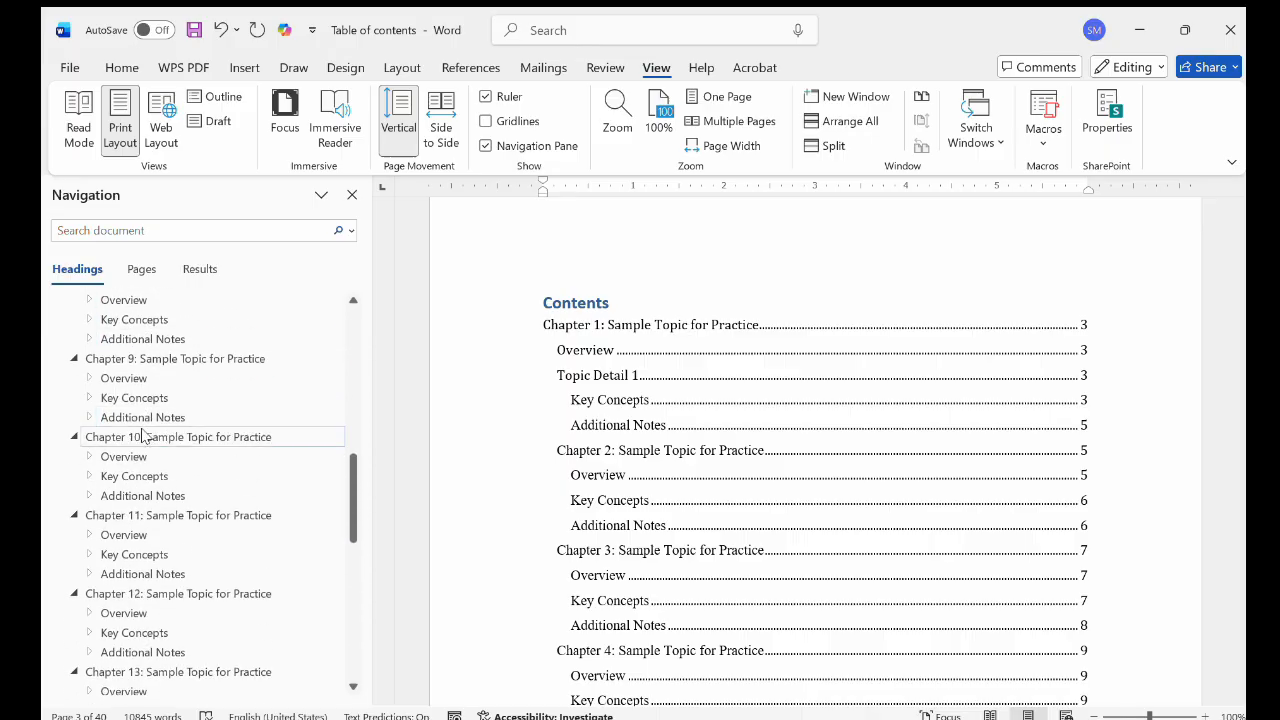
{"action": "scroll", "coordinate": [143, 436], "scroll_direction": "down", "scroll_amount": 9}
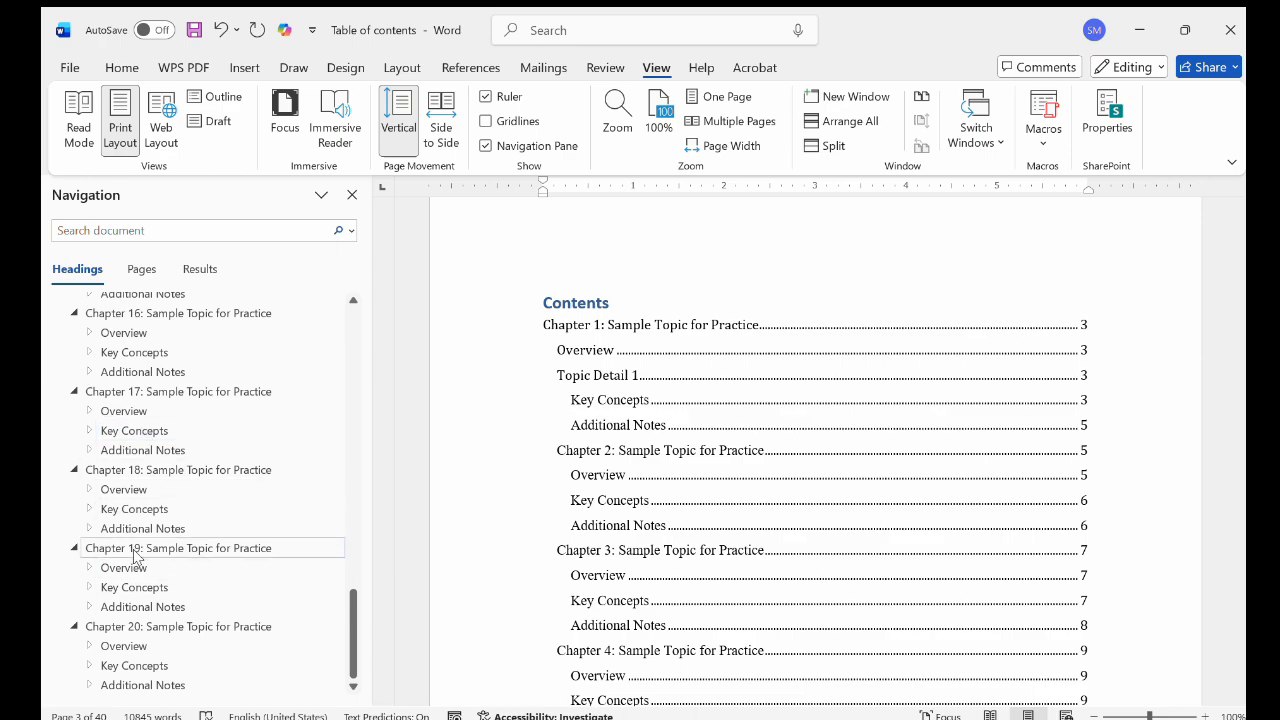
{"action": "left_click", "coordinate": [642, 556]}
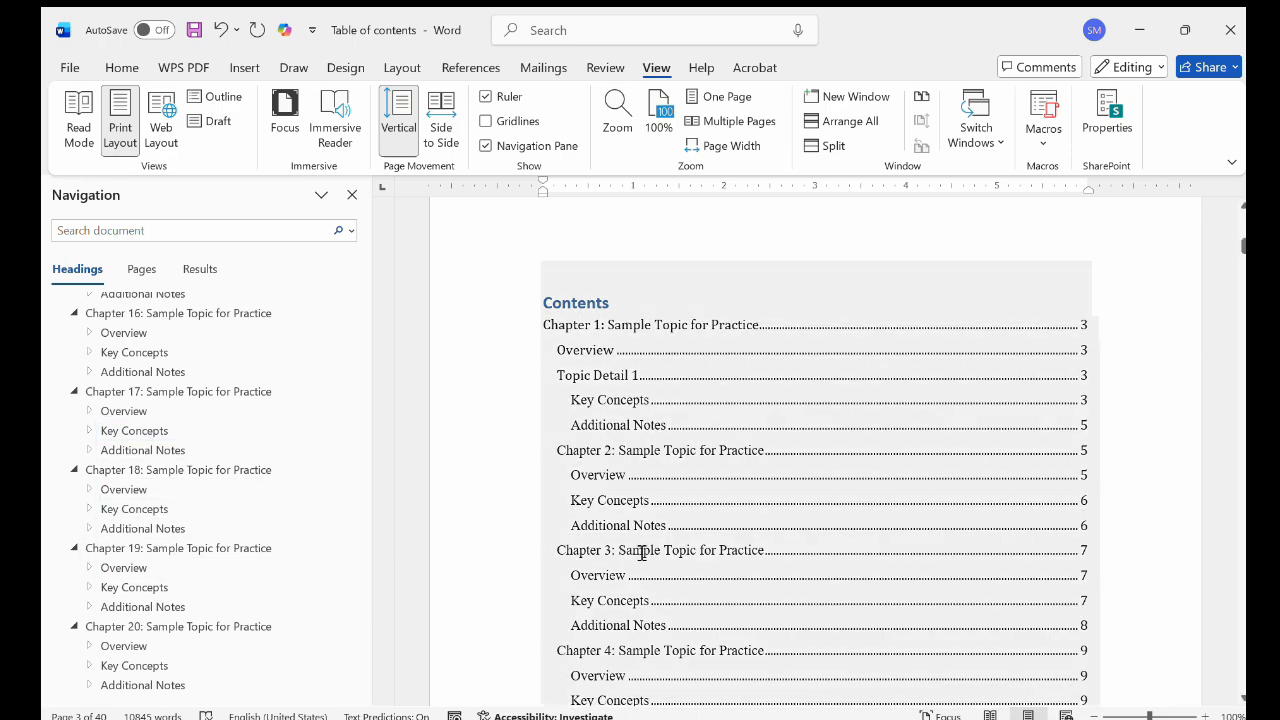
{"action": "scroll", "coordinate": [642, 553], "scroll_direction": "down", "scroll_amount": 1}
{"action": "scroll", "coordinate": [642, 553], "scroll_direction": "down", "scroll_amount": 5}
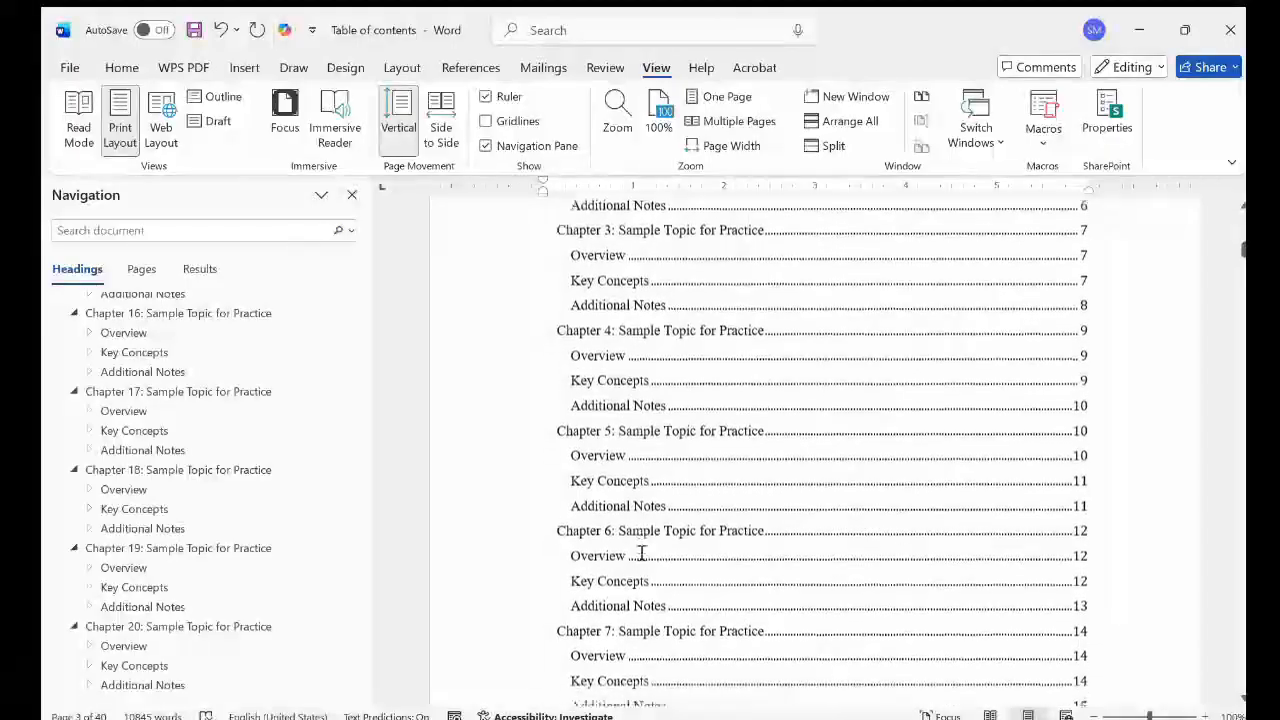
{"action": "scroll", "coordinate": [642, 553], "scroll_direction": "down", "scroll_amount": 7}
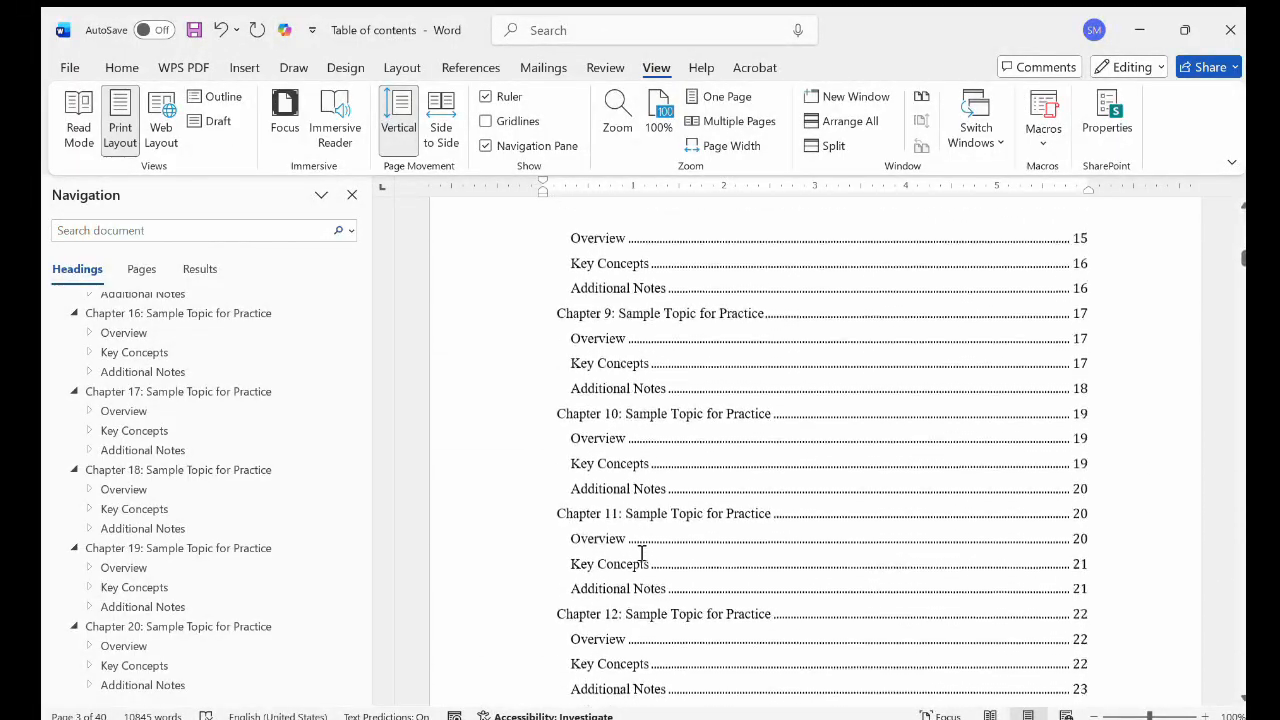
{"action": "scroll", "coordinate": [642, 553], "scroll_direction": "down", "scroll_amount": 10}
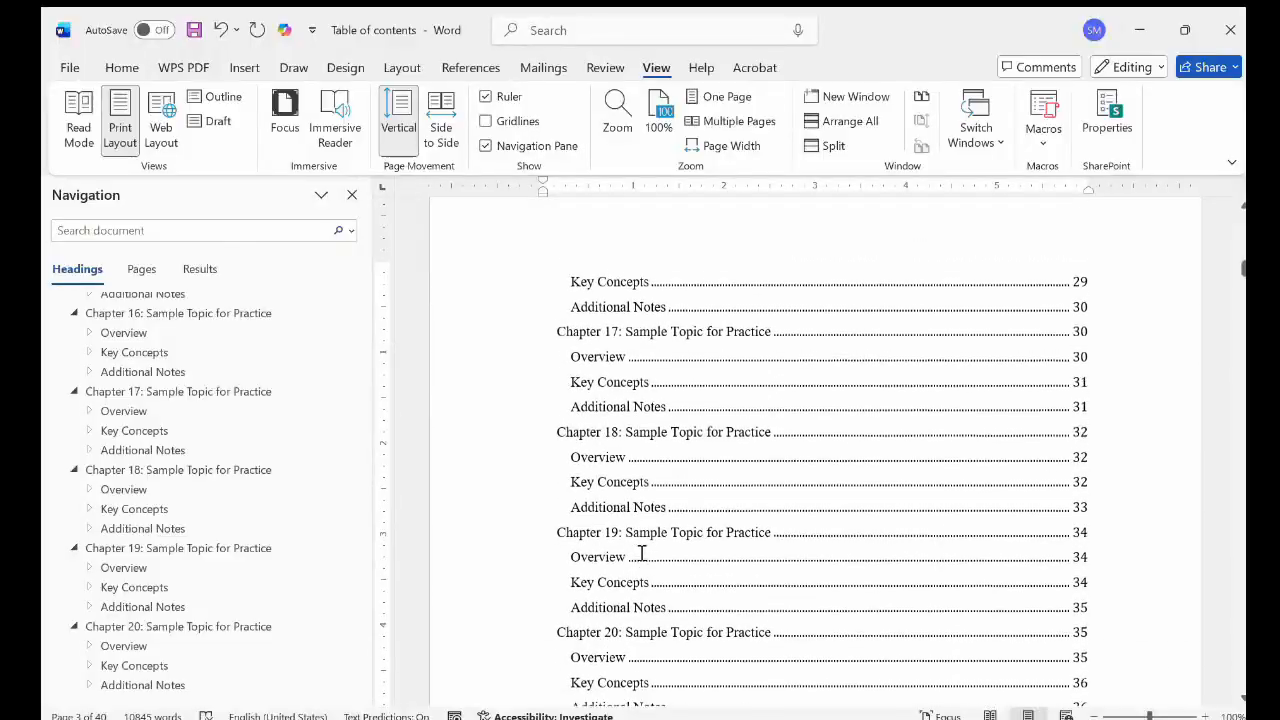
{"action": "scroll", "coordinate": [642, 553], "scroll_direction": "down", "scroll_amount": 1}
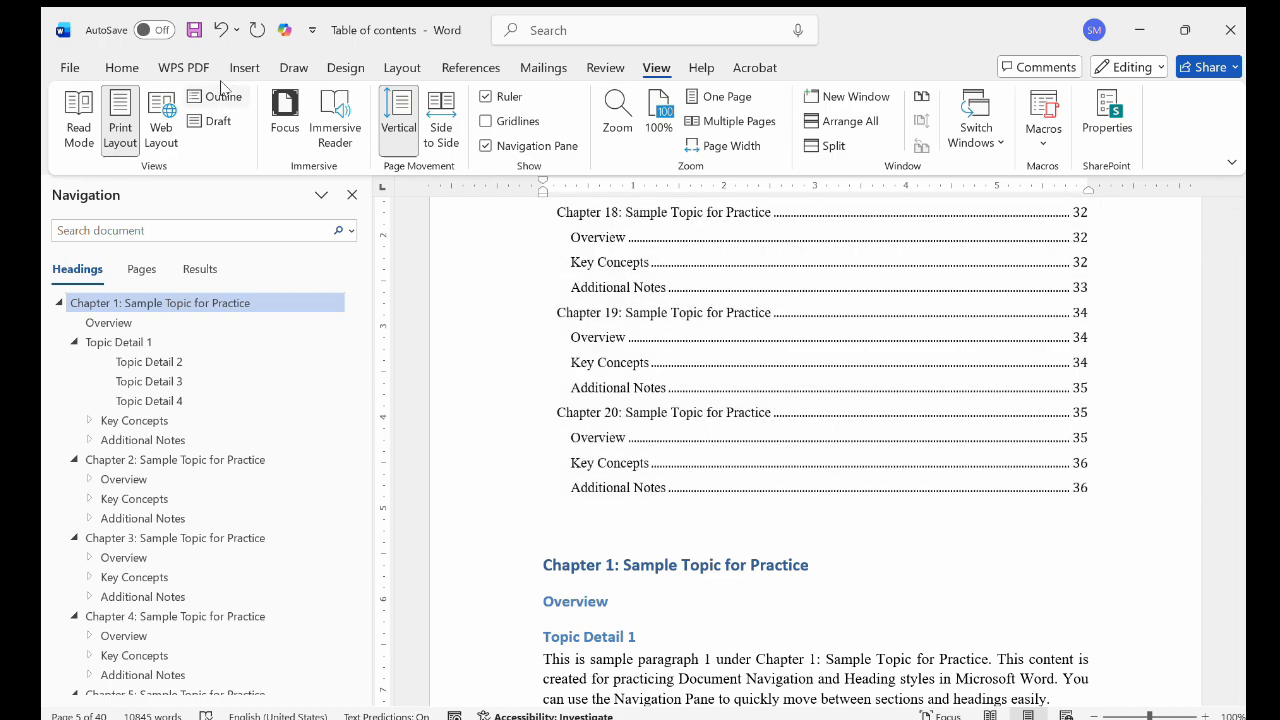
{"action": "left_click", "coordinate": [120, 70]}
{"action": "left_click", "coordinate": [561, 112]}
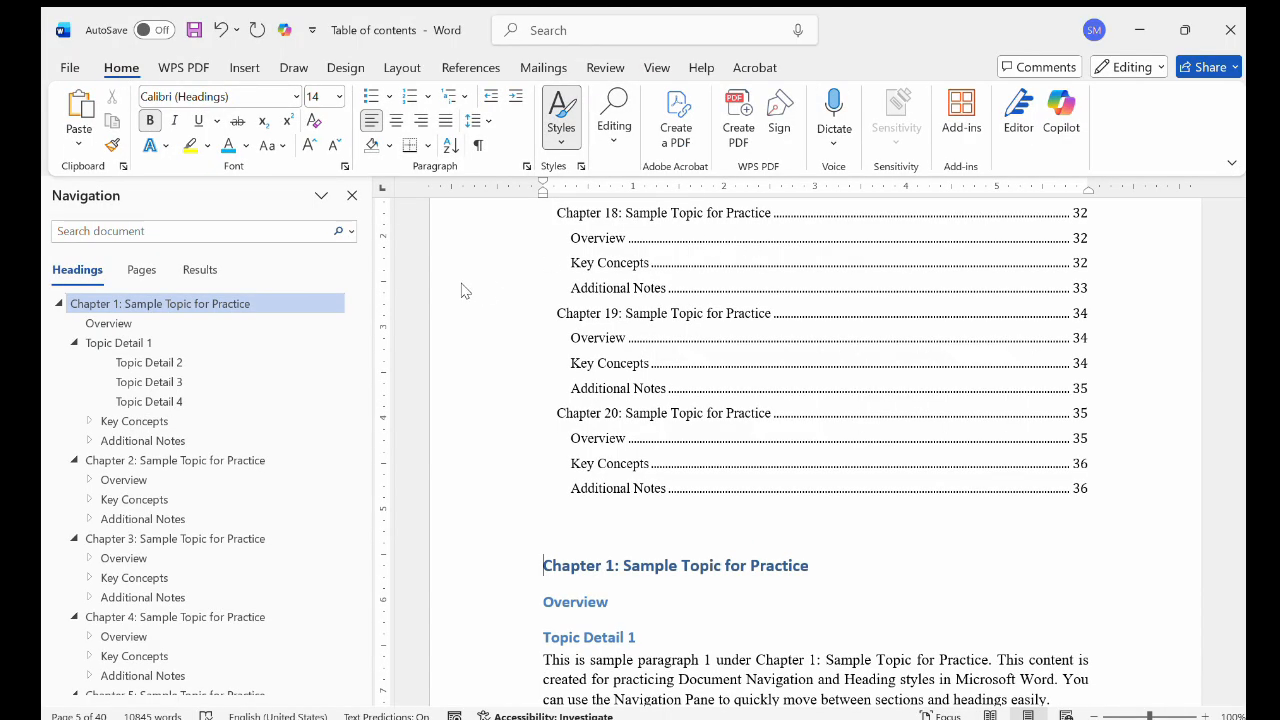
{"action": "left_click", "coordinate": [815, 567]}
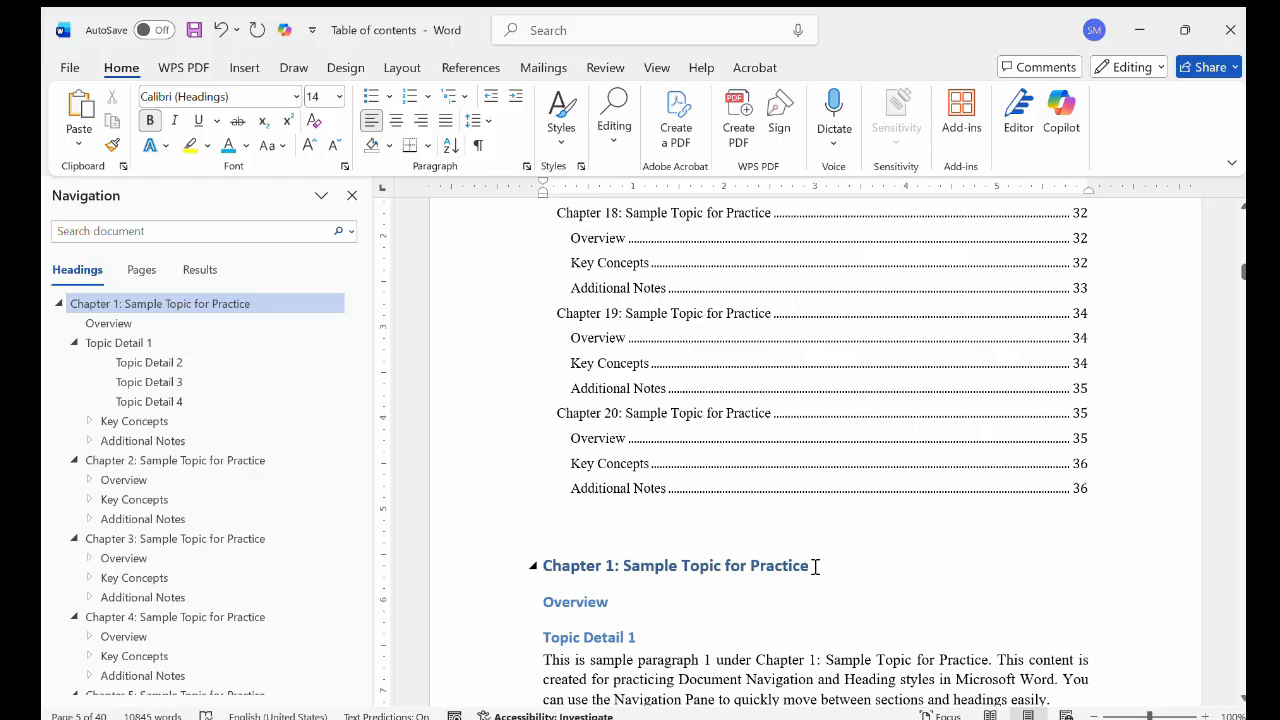
{"action": "left_click", "coordinate": [470, 68]}
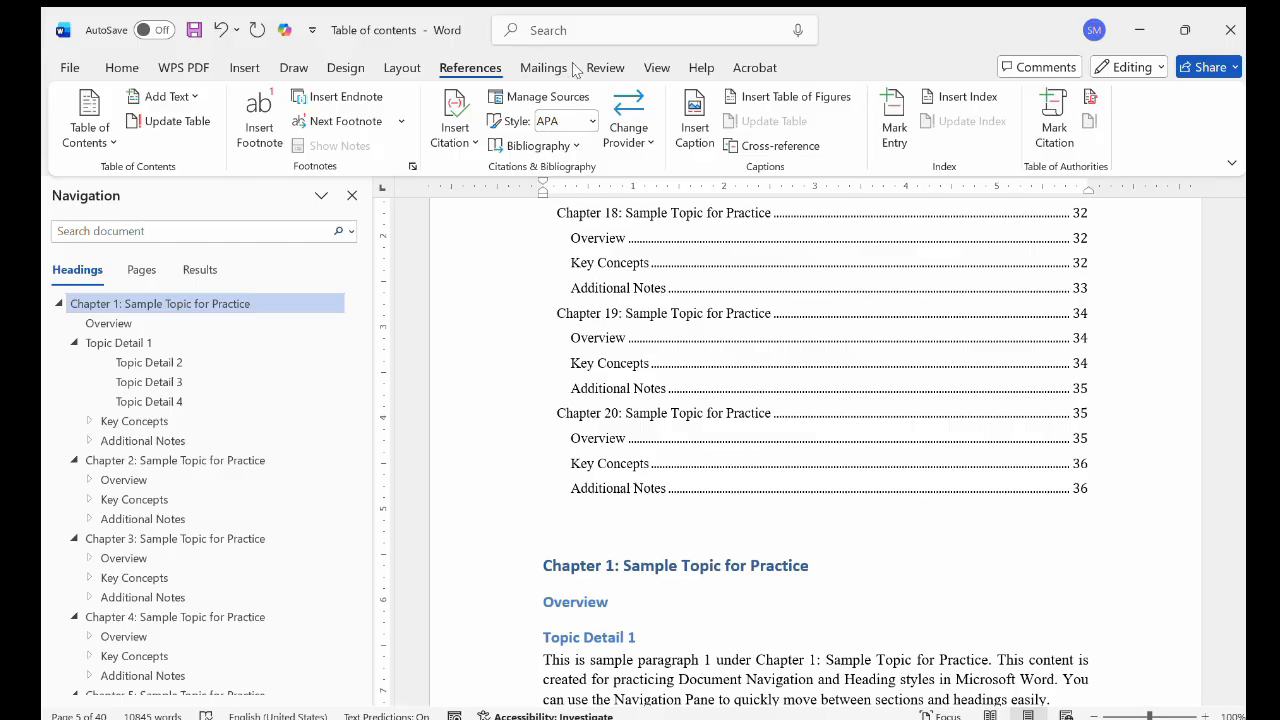
Step: Hide the Navigation Pane and return to the "Contents" title of the table of contents
{"action": "left_click", "coordinate": [655, 67]}
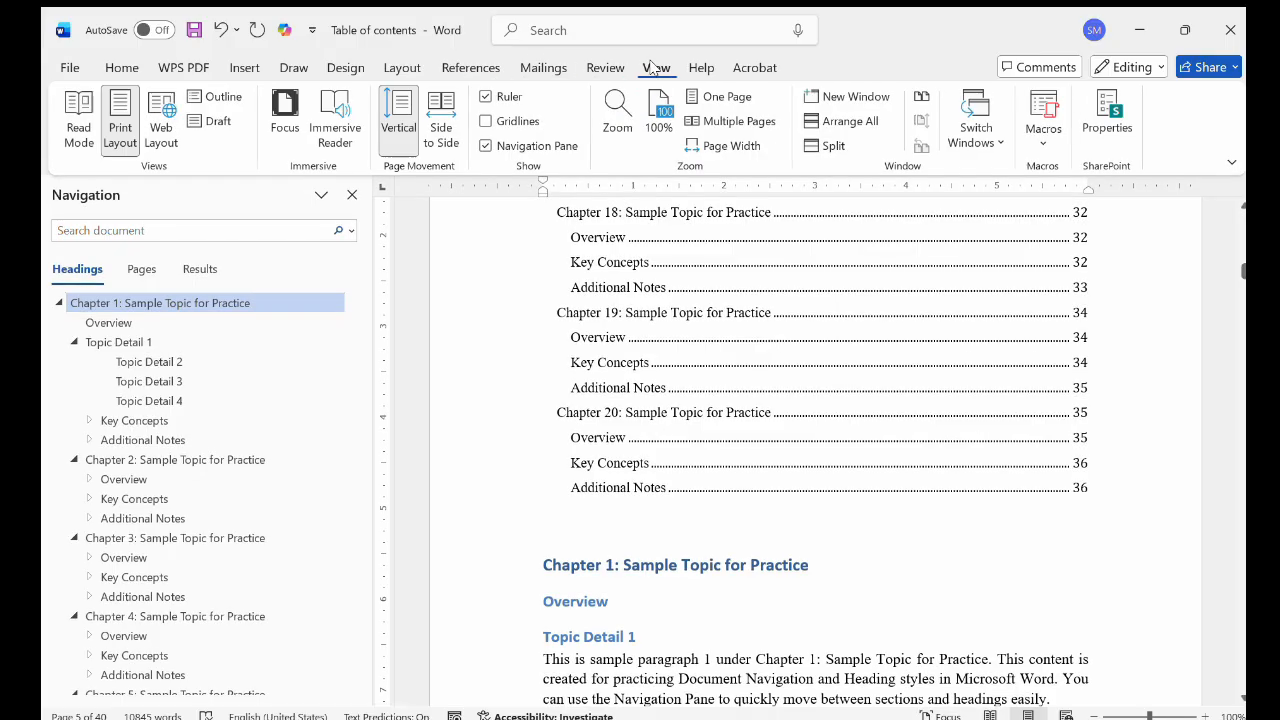
{"action": "left_click", "coordinate": [486, 146]}
{"action": "left_click", "coordinate": [486, 146]}
{"action": "scroll", "coordinate": [128, 463], "scroll_direction": "down", "scroll_amount": 10}
{"action": "scroll", "coordinate": [116, 485], "scroll_direction": "up", "scroll_amount": 8}
{"action": "scroll", "coordinate": [116, 485], "scroll_direction": "up", "scroll_amount": 3}
{"action": "scroll", "coordinate": [633, 374], "scroll_direction": "up", "scroll_amount": 5}
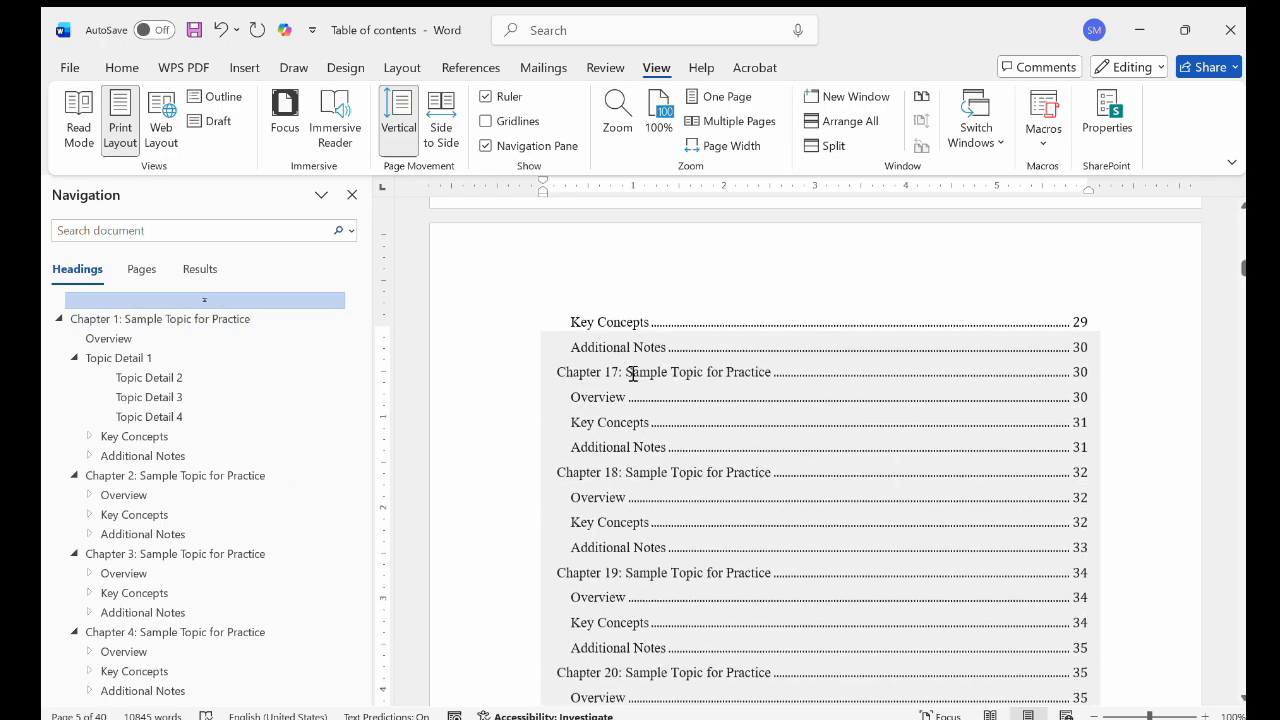
{"action": "scroll", "coordinate": [633, 374], "scroll_direction": "up", "scroll_amount": 10}
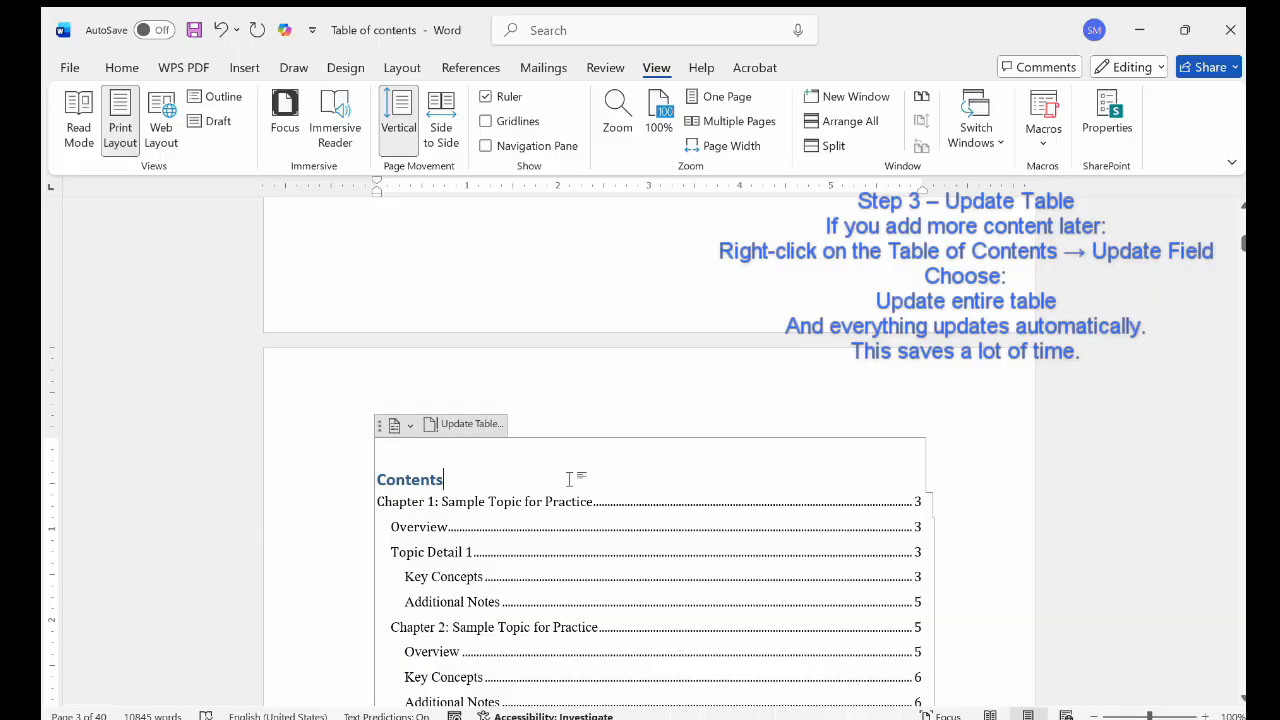
Step: Update the "Contents" table of contents and review the page numbers of its entries down to Chapter 7
{"action": "scroll", "coordinate": [617, 511], "scroll_direction": "down", "scroll_amount": 1}
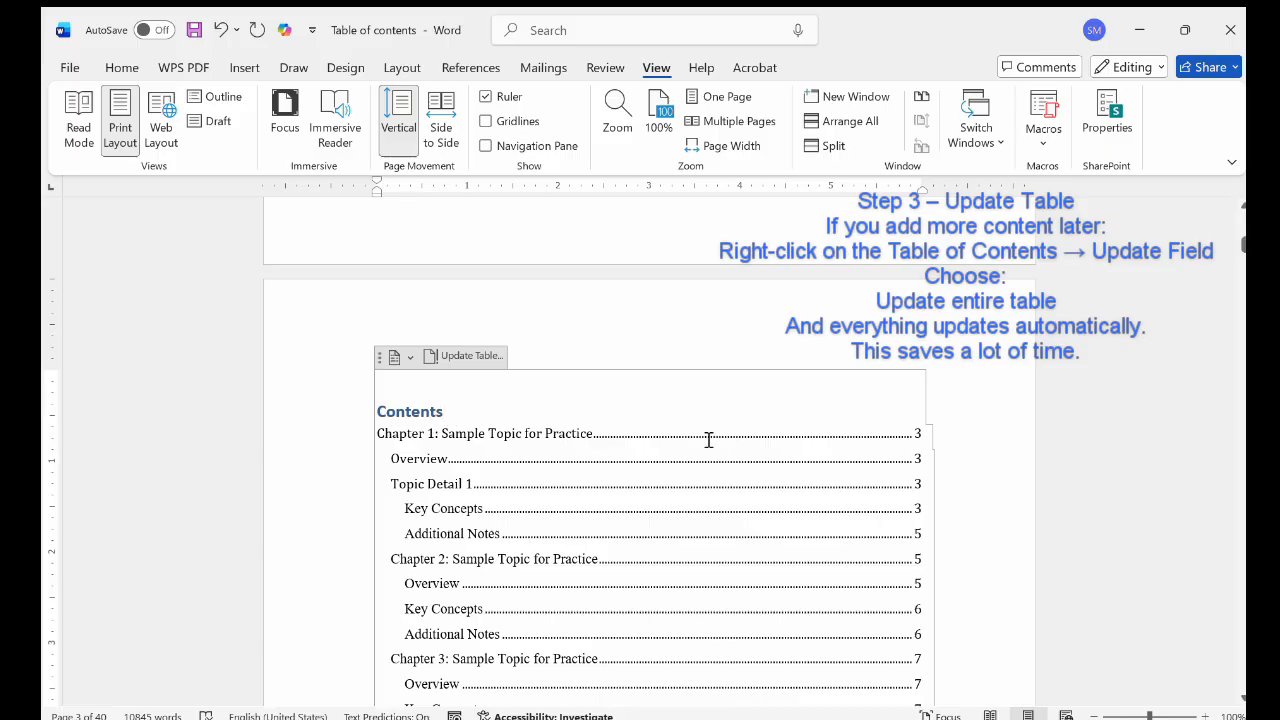
{"action": "left_click", "coordinate": [529, 433]}
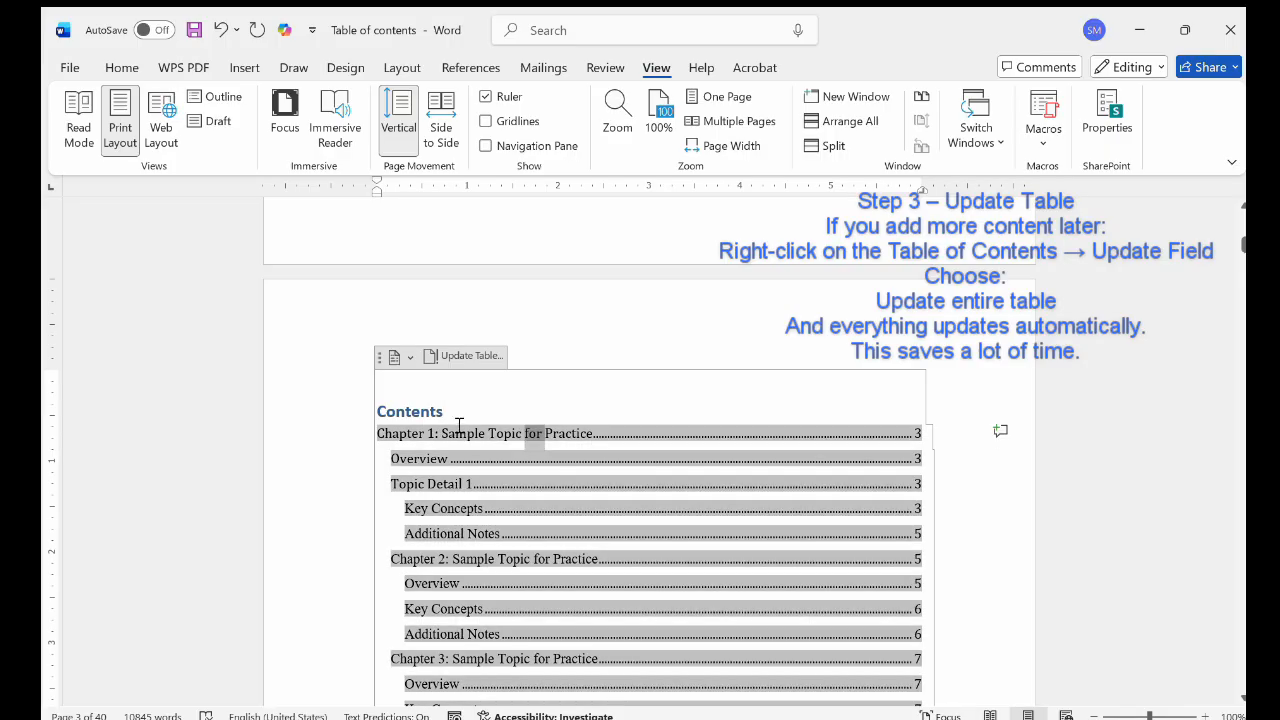
{"action": "left_click", "coordinate": [450, 420]}
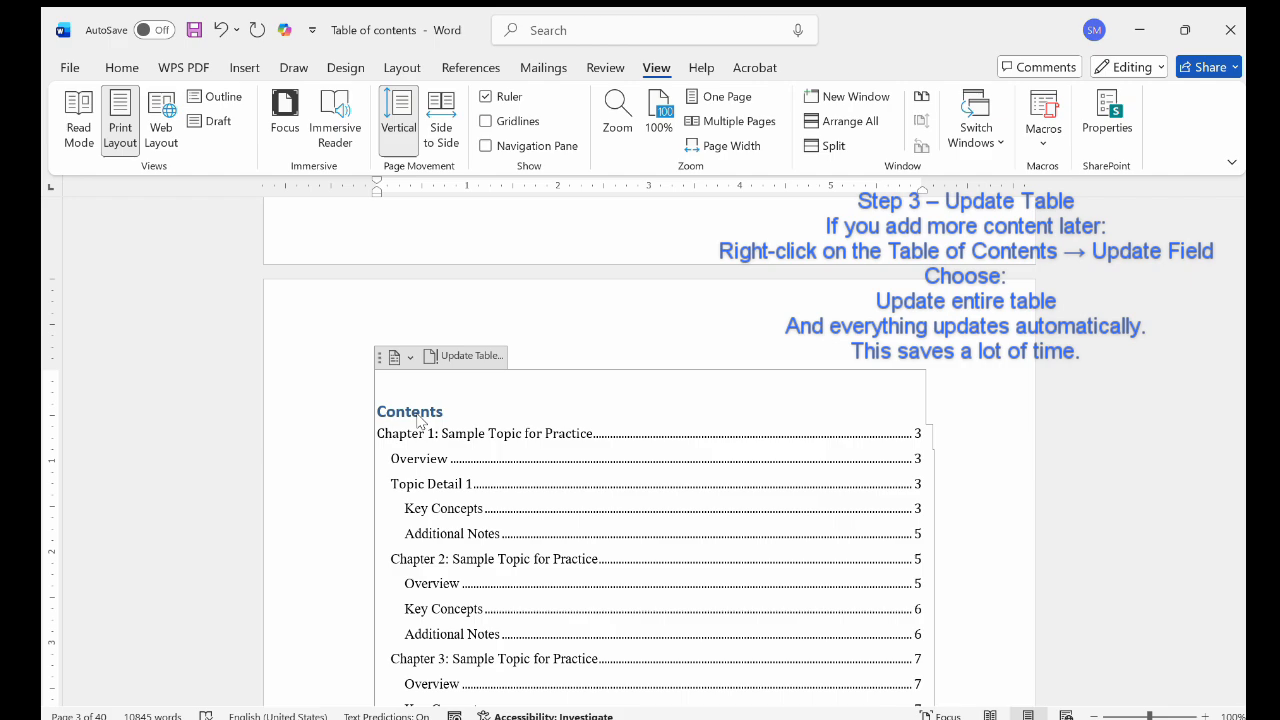
{"action": "left_click", "coordinate": [460, 357]}
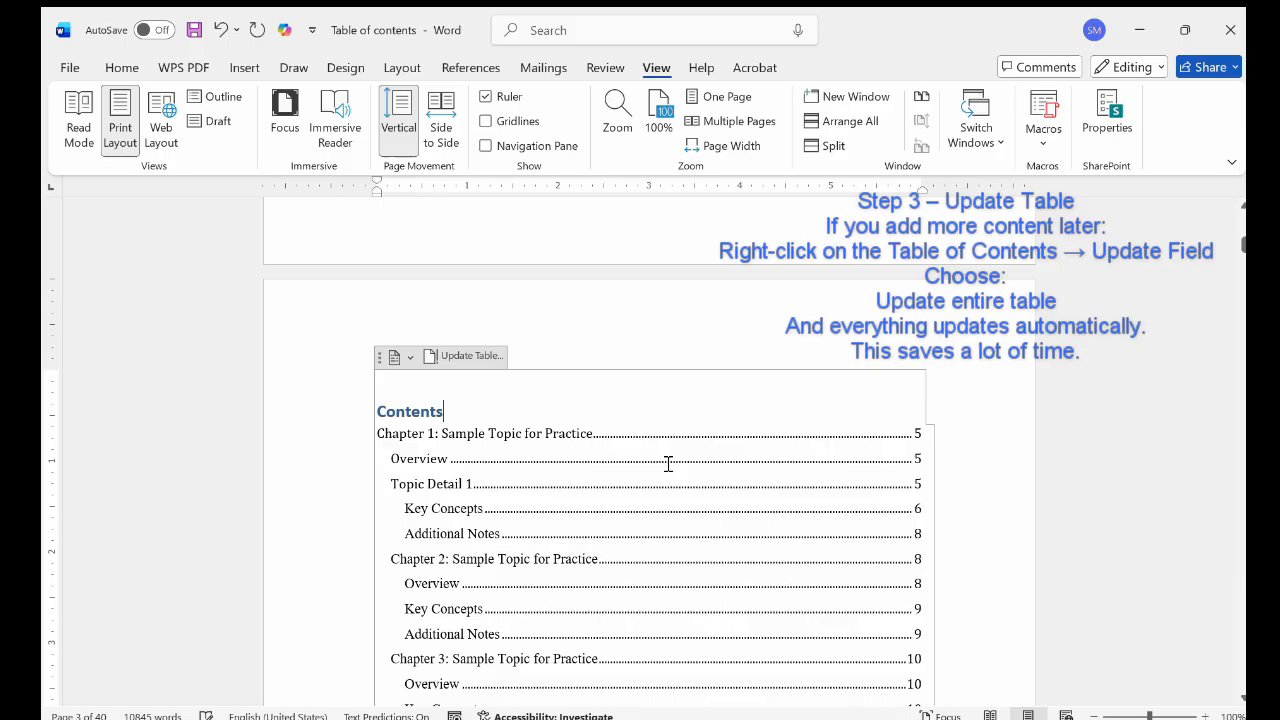
{"action": "scroll", "coordinate": [668, 463], "scroll_direction": "down", "scroll_amount": 3}
{"action": "scroll", "coordinate": [666, 463], "scroll_direction": "up", "scroll_amount": 6}
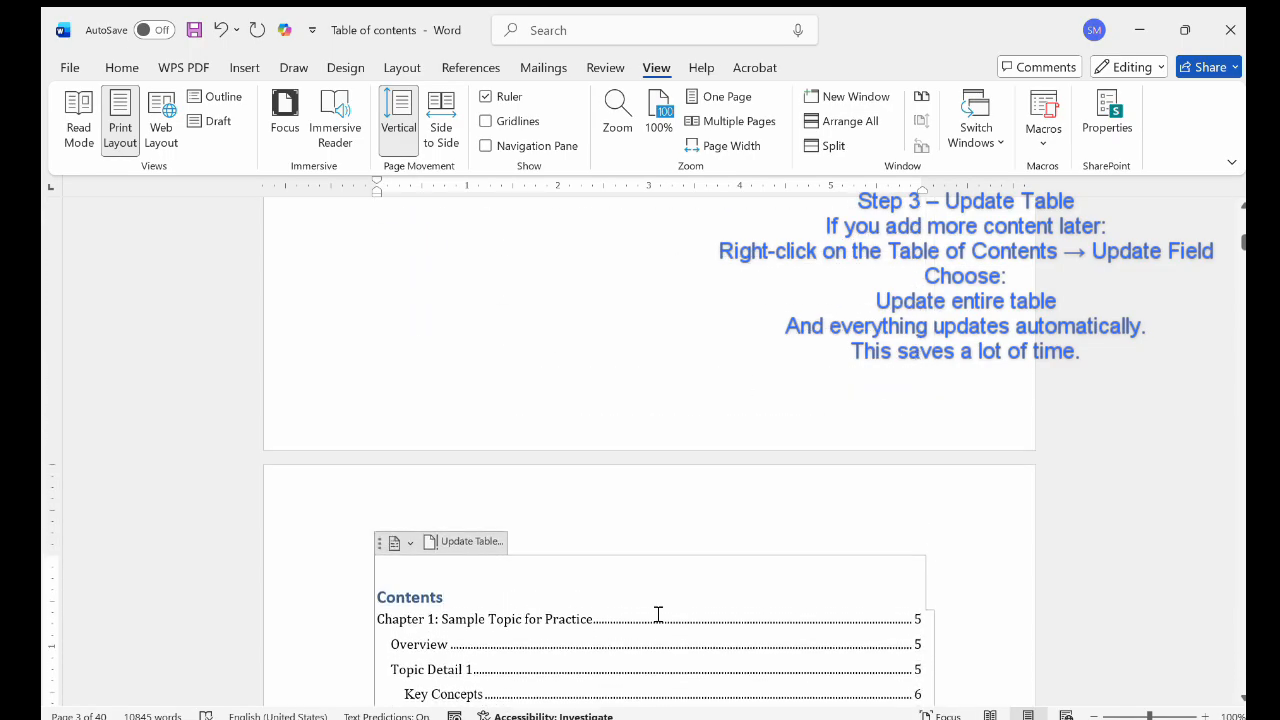
{"action": "scroll", "coordinate": [658, 614], "scroll_direction": "down", "scroll_amount": 10}
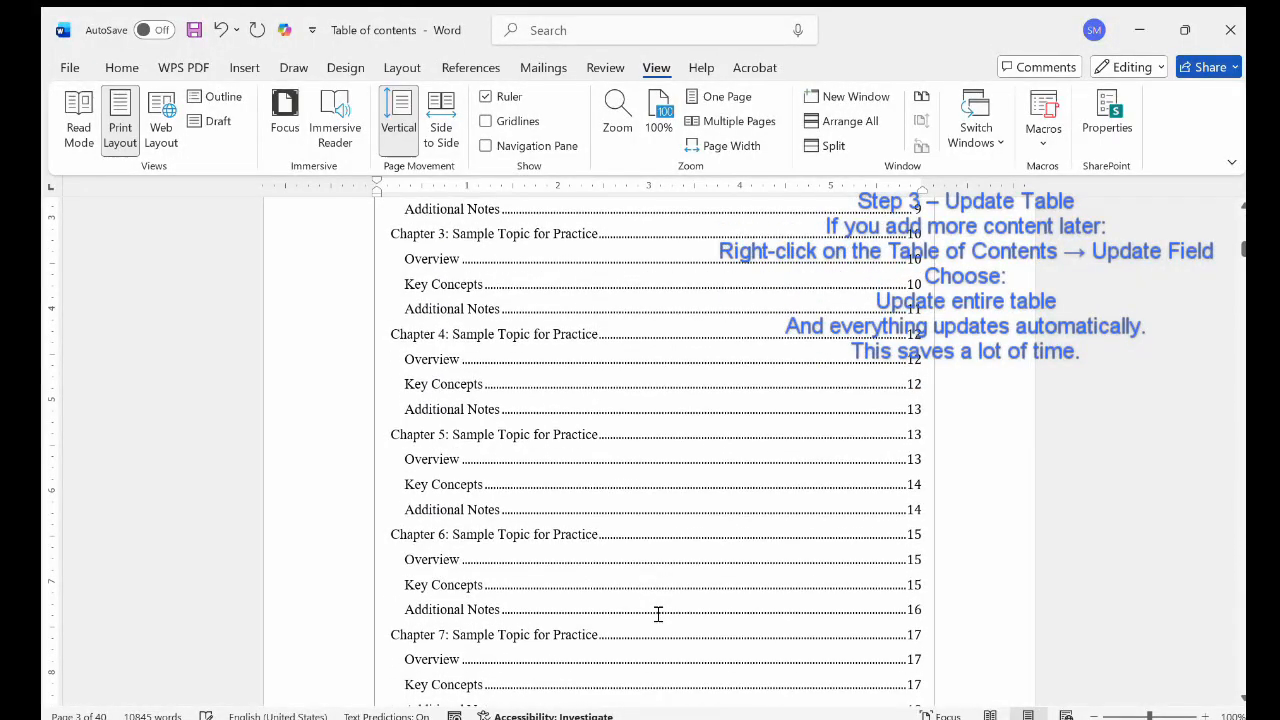